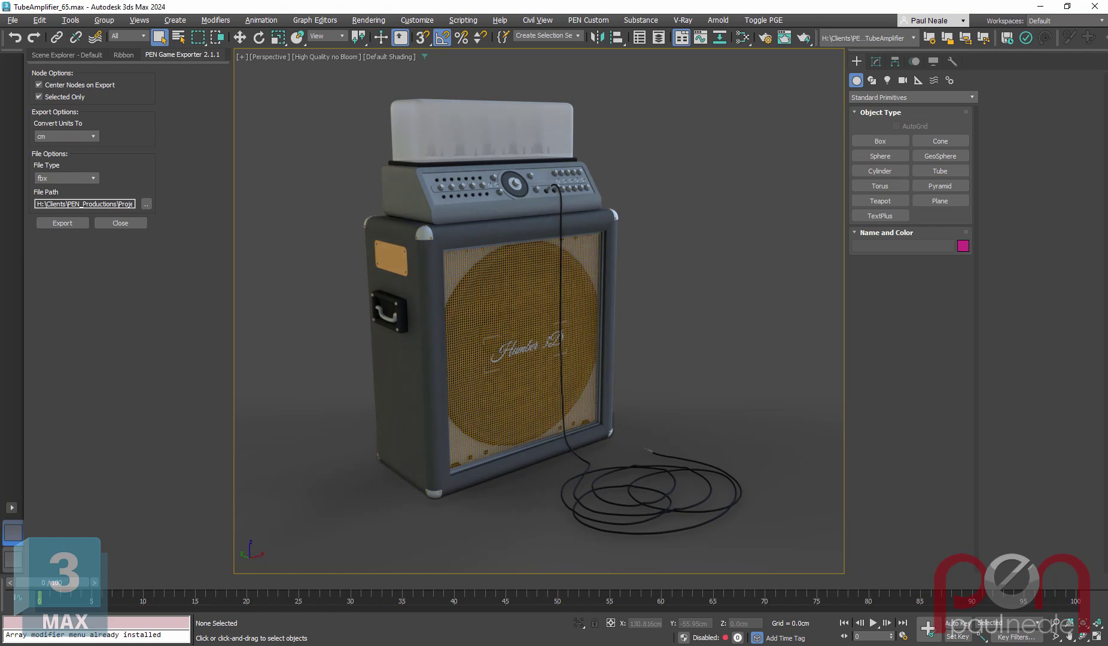
Select the amplifier's speaker cabinet body and view it from several angles.
{"action": "middle_click_drag", "start_coordinate": [508, 354], "coordinate": [818, 339], "text": "alt"}
{"action": "middle_click_drag", "start_coordinate": [431, 337], "coordinate": [421, 280], "text": "alt"}
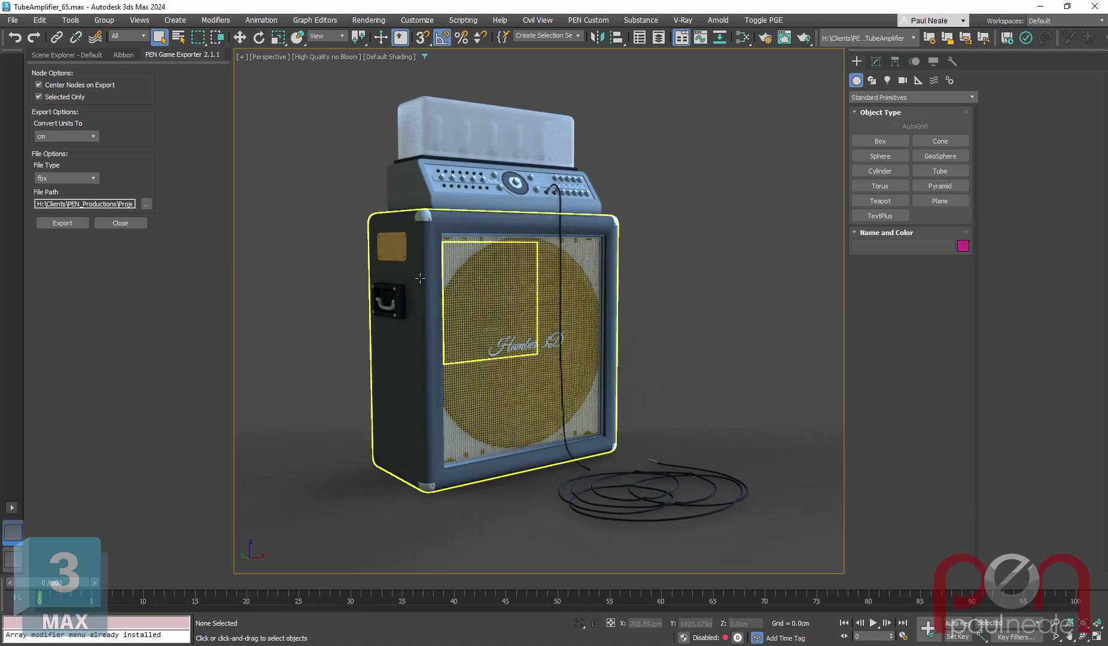
{"action": "left_click", "coordinate": [423, 277]}
{"action": "middle_click_drag", "start_coordinate": [542, 355], "coordinate": [434, 373], "text": "alt"}
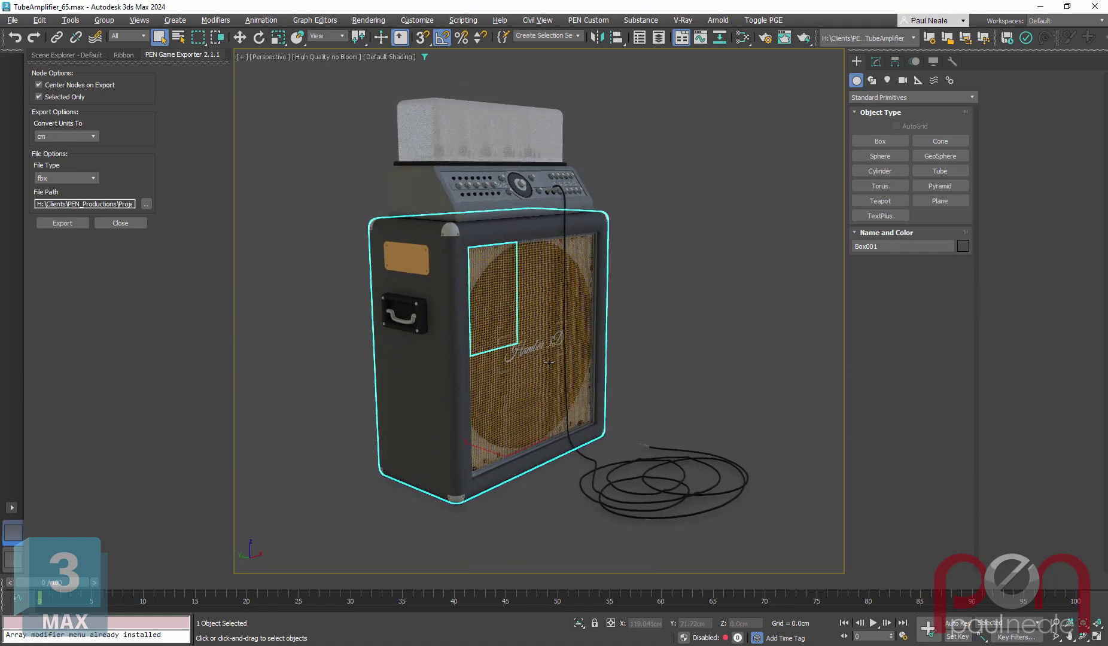
{"action": "middle_click_drag", "start_coordinate": [578, 365], "coordinate": [564, 363]}
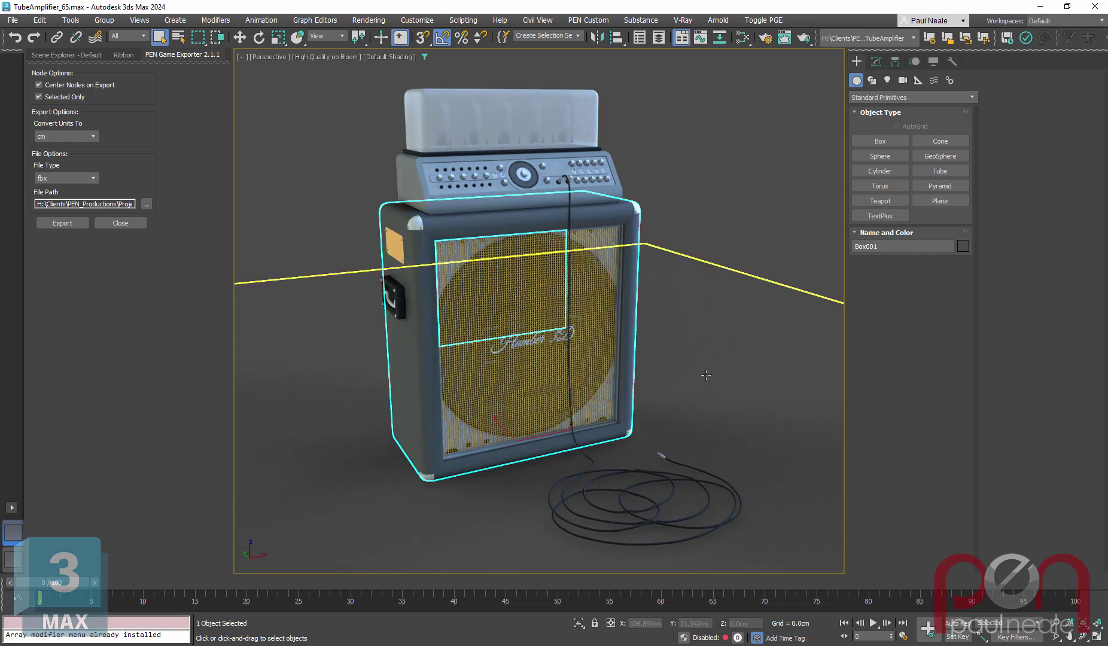
{"action": "middle_click_drag", "start_coordinate": [662, 386], "coordinate": [667, 378], "text": "alt"}
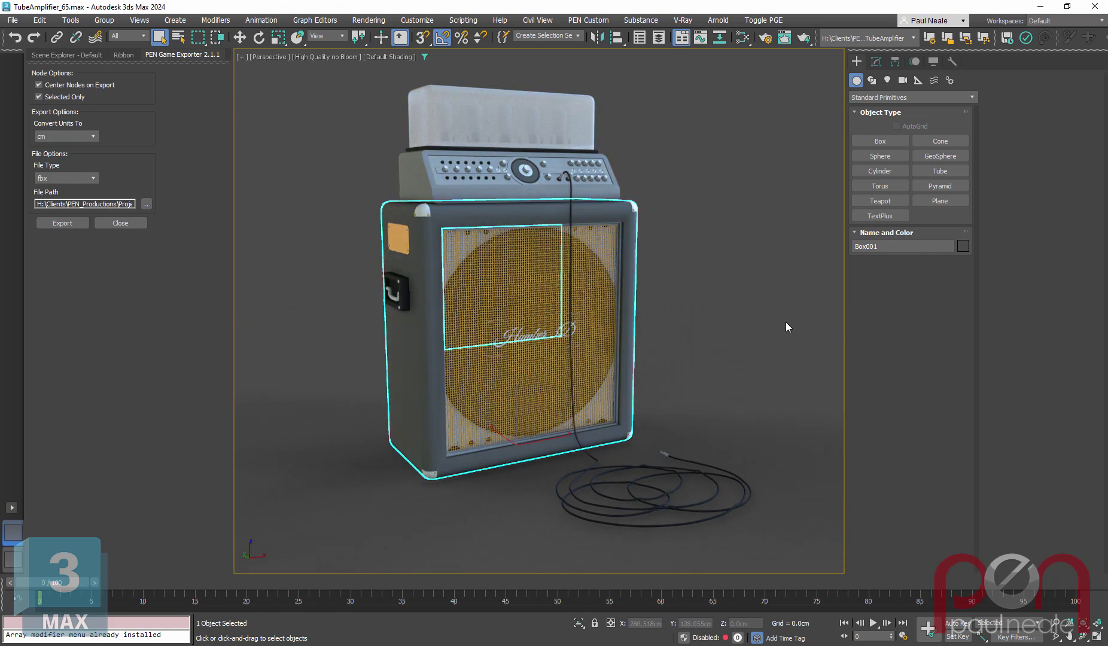
{"action": "mouse_move", "coordinate": [704, 289]}
{"action": "middle_mouse_down", "text": "alt"}
{"action": "mouse_move", "coordinate": [695, 286]}
{"action": "mouse_move", "coordinate": [716, 279]}
{"action": "middle_mouse_up", "text": "alt"}
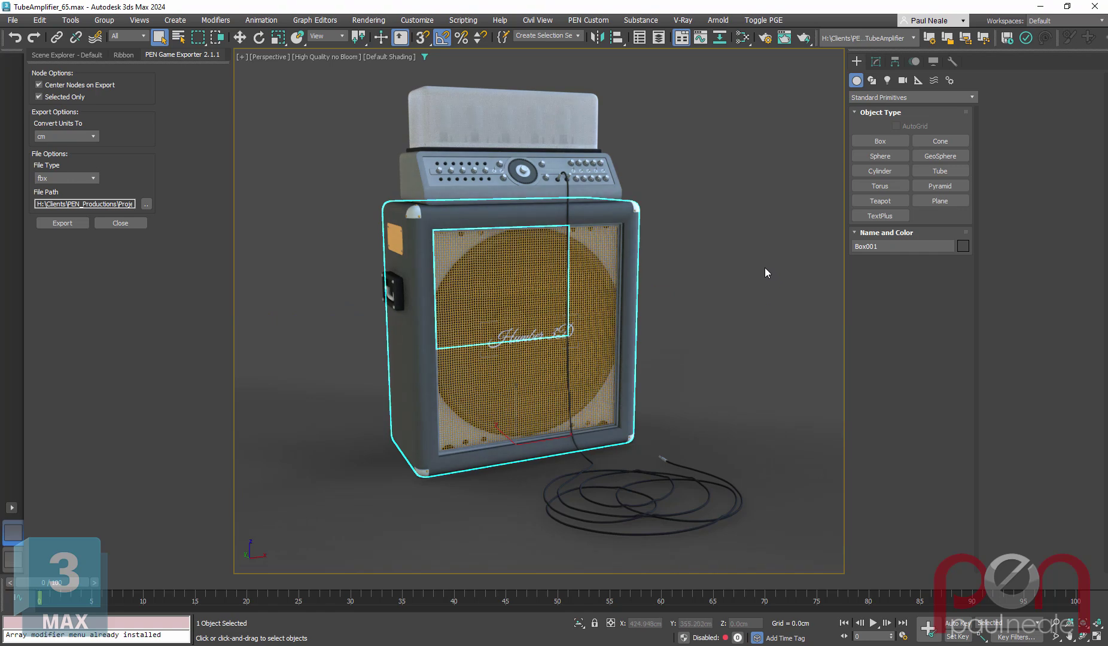
{"action": "middle_click_drag", "start_coordinate": [765, 267], "coordinate": [755, 278], "text": "alt"}
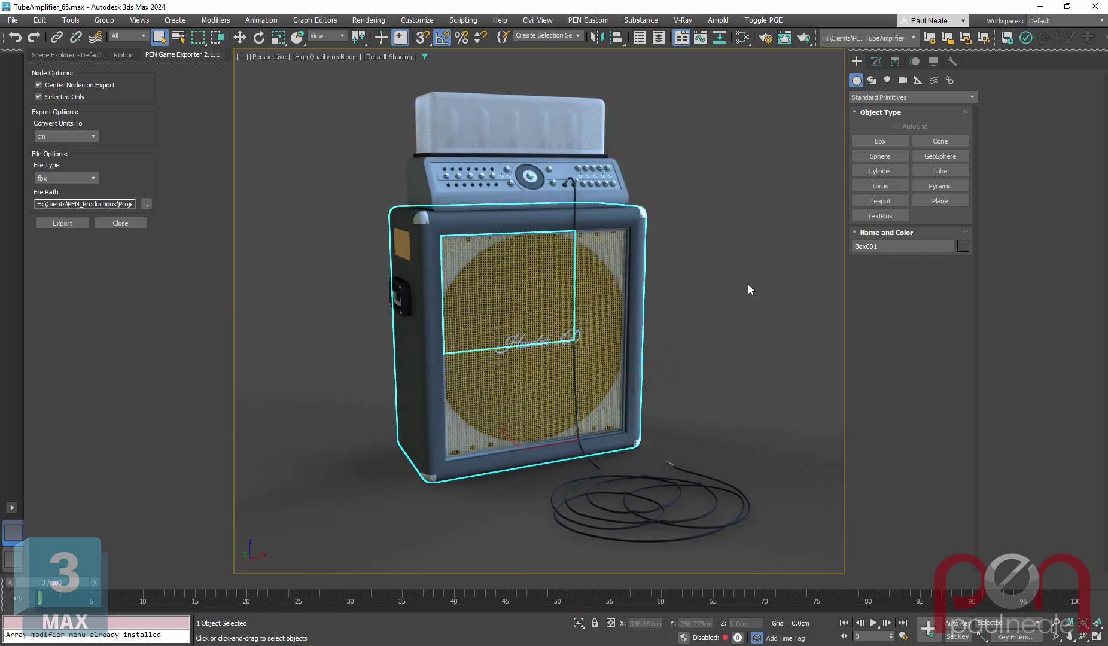
Isolate the speaker cabinet body, show its edged faces and bring its inner corner into close view.
{"action": "key", "text": "alt+q"}
{"action": "mouse_move", "coordinate": [589, 375]}
{"action": "middle_mouse_down", "text": "alt"}
{"action": "mouse_move", "coordinate": [550, 378]}
{"action": "mouse_move", "coordinate": [567, 371]}
{"action": "mouse_move", "coordinate": [580, 421]}
{"action": "middle_mouse_up", "text": "alt"}
{"action": "scroll", "coordinate": [550, 378], "scroll_direction": "up", "scroll_amount": 1}
{"action": "key", "text": "F4"}
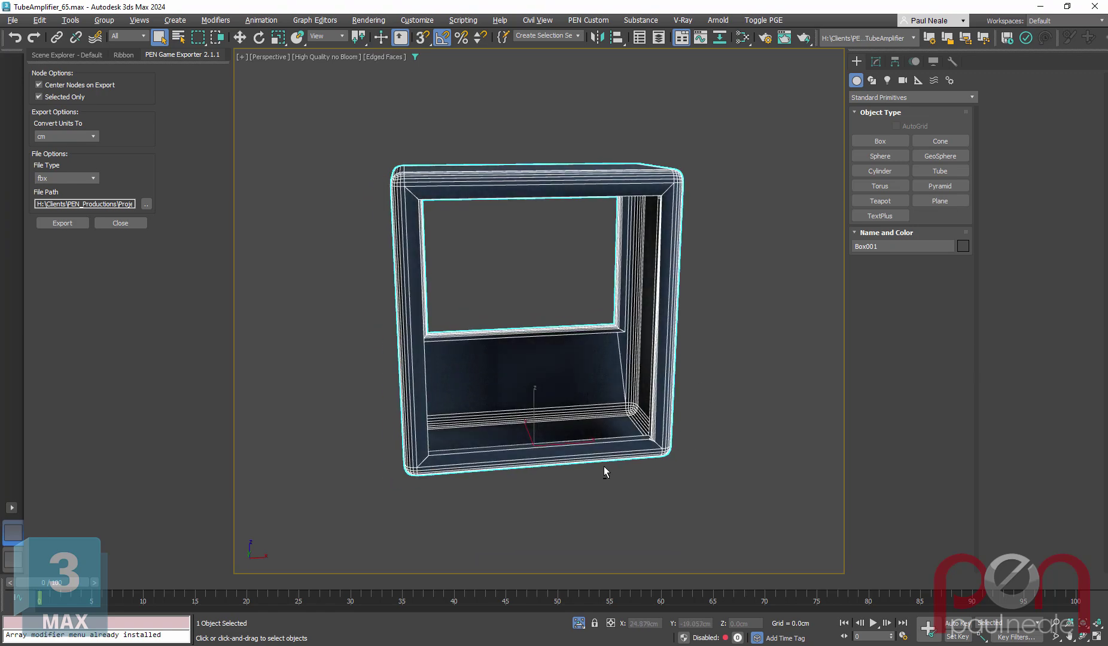
{"action": "scroll", "coordinate": [633, 407], "scroll_direction": "up", "scroll_amount": 6}
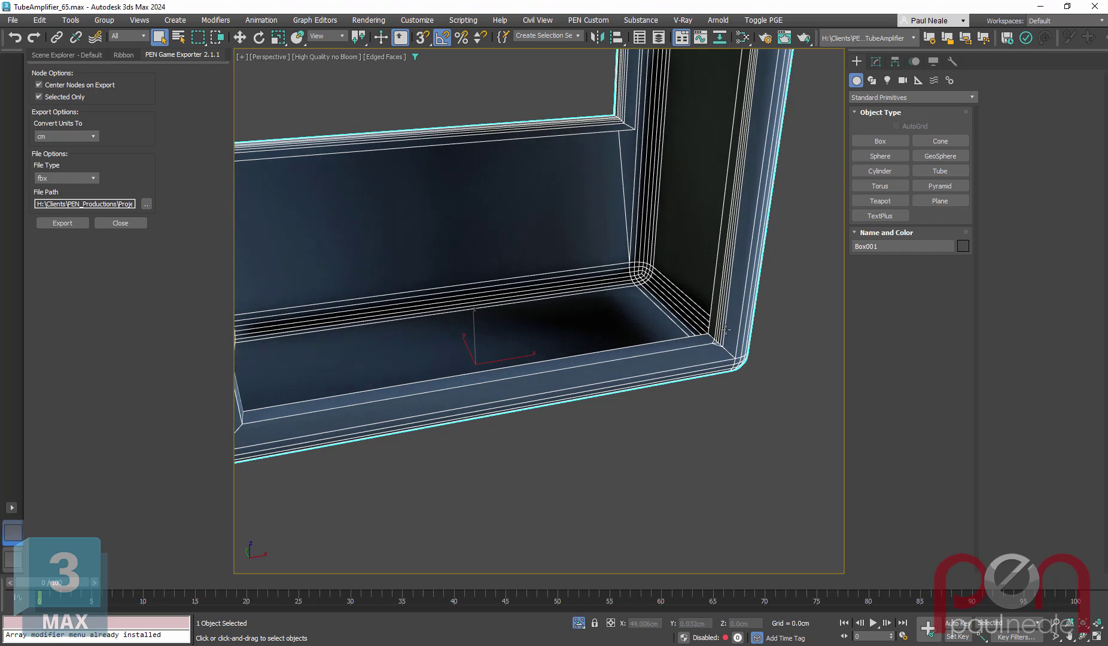
{"action": "middle_click_drag", "start_coordinate": [703, 386], "coordinate": [664, 207], "text": "alt"}
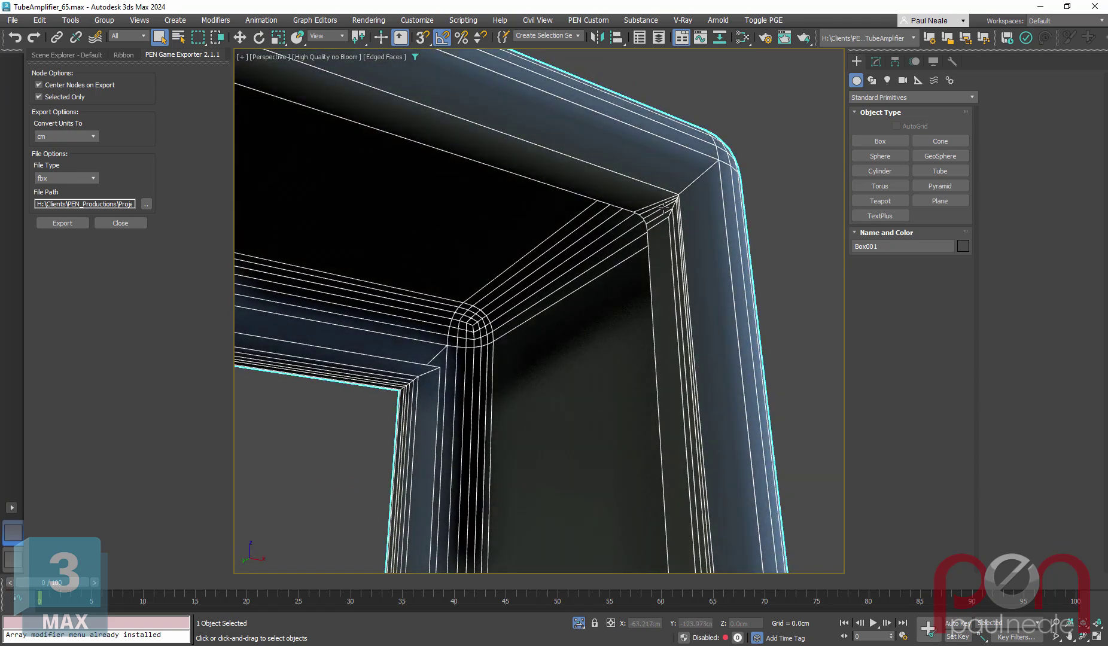
Examine the cabinet's modifier stack, from the Editable Poly base's selected edges to the lower Chamfer modifier.
{"action": "left_click", "coordinate": [875, 63]}
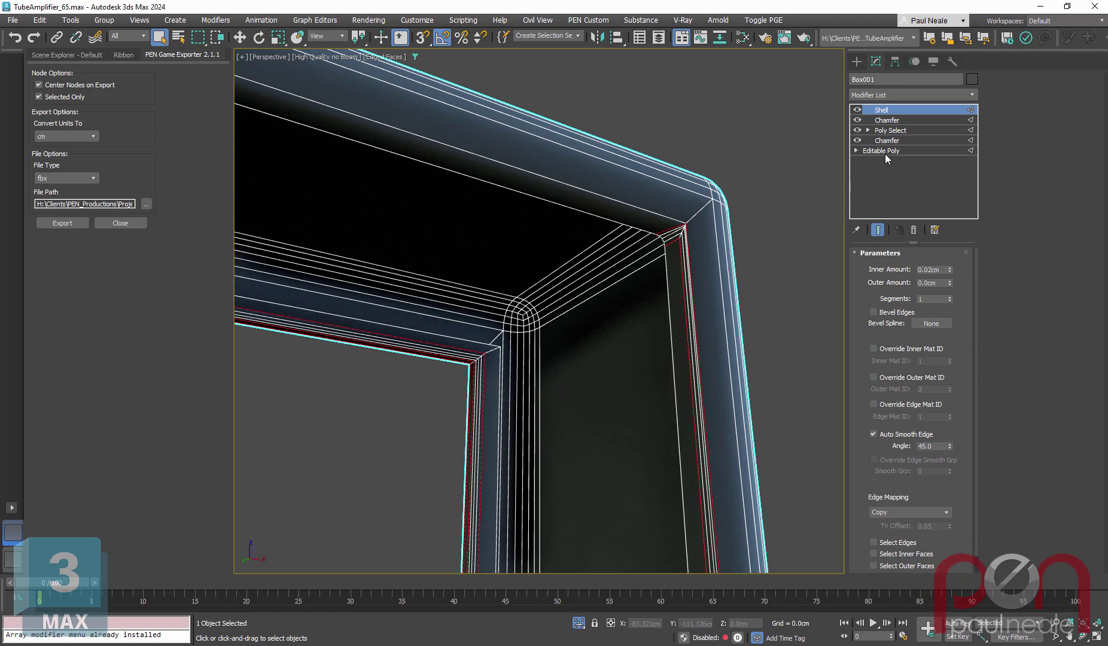
{"action": "left_click", "coordinate": [891, 150]}
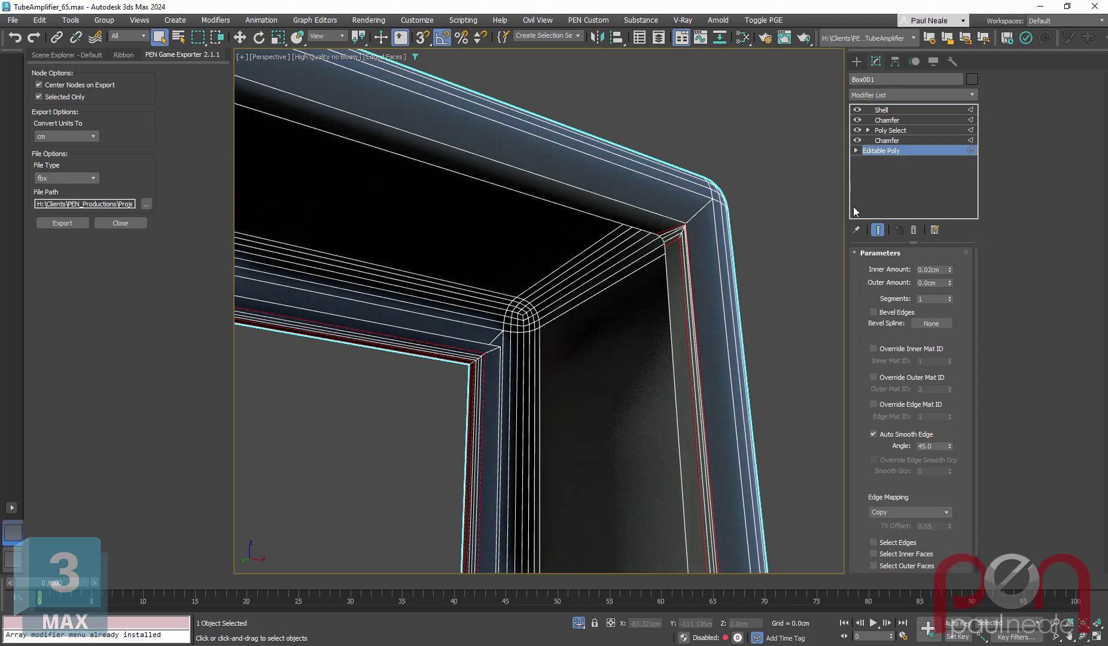
{"action": "mouse_move", "coordinate": [709, 392]}
{"action": "middle_mouse_down", "text": "alt"}
{"action": "mouse_move", "coordinate": [693, 440]}
{"action": "mouse_move", "coordinate": [703, 229]}
{"action": "mouse_move", "coordinate": [697, 265]}
{"action": "mouse_move", "coordinate": [727, 248]}
{"action": "mouse_move", "coordinate": [727, 298]}
{"action": "mouse_move", "coordinate": [707, 314]}
{"action": "mouse_move", "coordinate": [703, 228]}
{"action": "mouse_move", "coordinate": [740, 263]}
{"action": "middle_mouse_up", "text": "alt"}
{"action": "scroll", "coordinate": [698, 265], "scroll_direction": "down", "scroll_amount": 4}
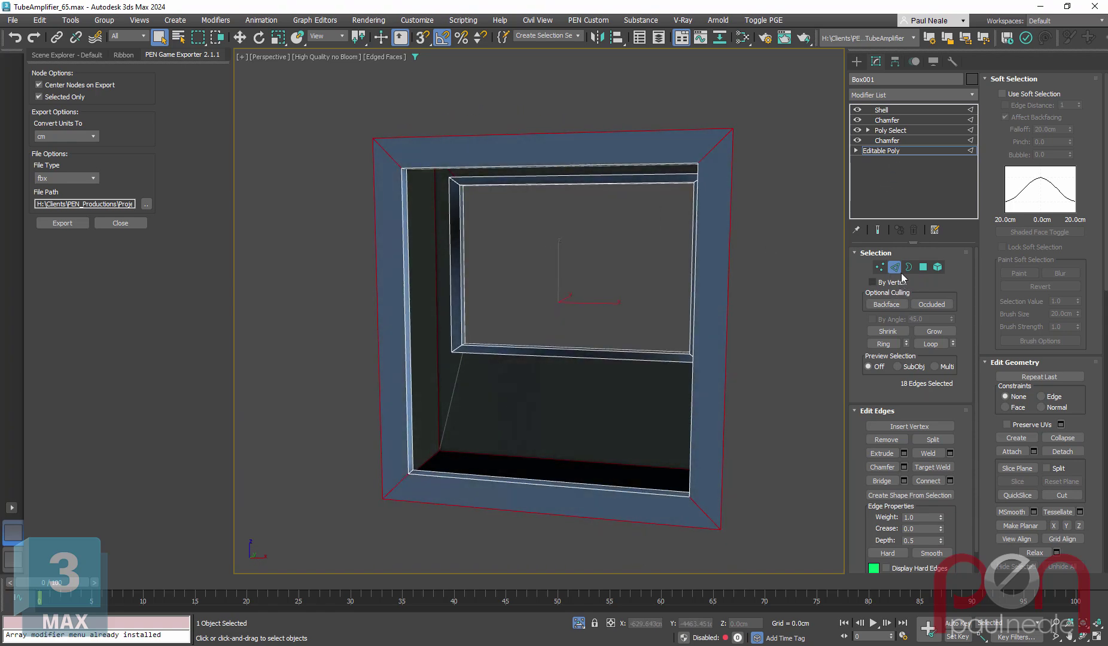
{"action": "left_click", "coordinate": [912, 143]}
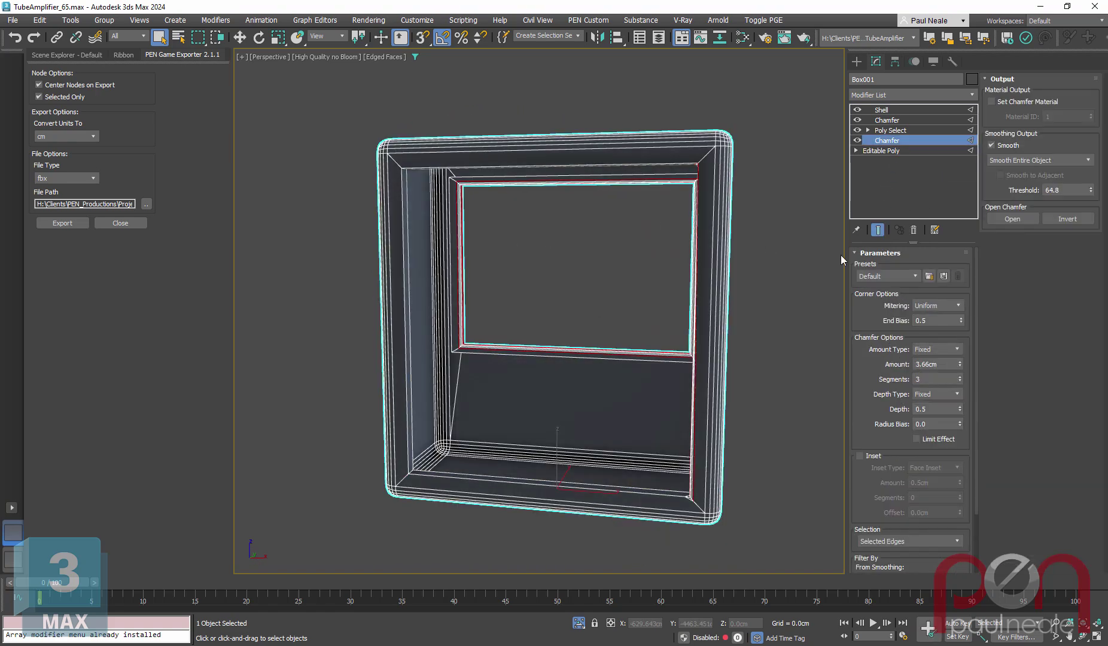
Examine the edges chosen around the cabinet's openings at edge level of the Poly Select modifier.
{"action": "middle_click_drag", "start_coordinate": [832, 256], "coordinate": [736, 245], "text": "alt"}
{"action": "scroll", "coordinate": [739, 237], "scroll_direction": "up", "scroll_amount": 4}
{"action": "key", "text": "2"}
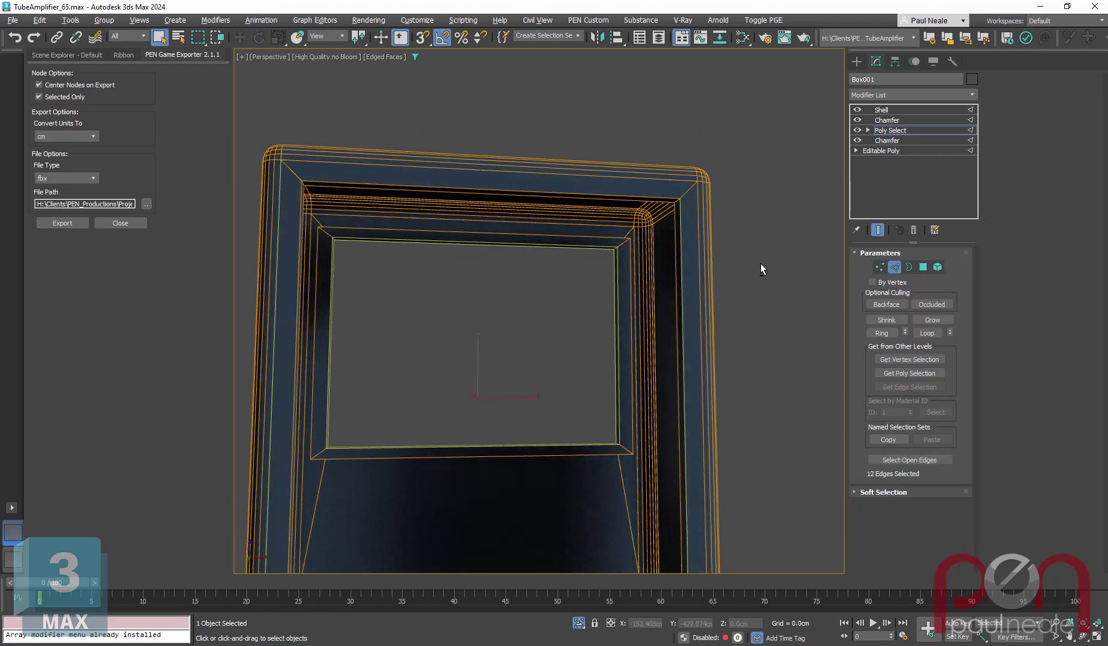
{"action": "middle_click_drag", "start_coordinate": [761, 261], "coordinate": [788, 237], "text": "alt"}
{"action": "scroll", "coordinate": [670, 259], "scroll_direction": "up", "scroll_amount": 4}
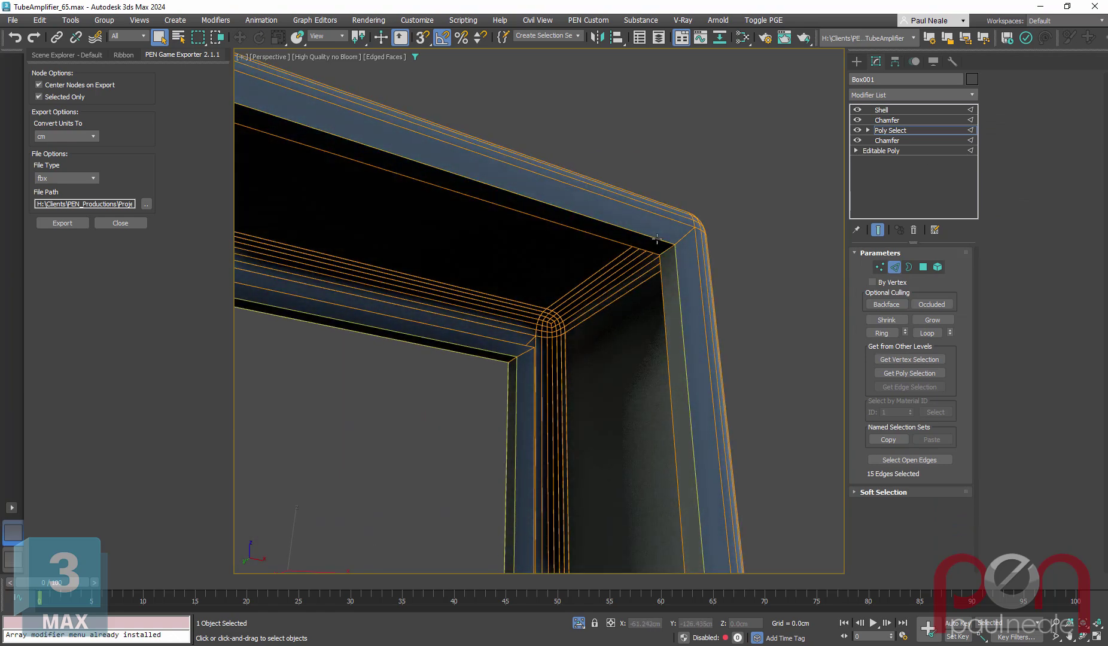
{"action": "scroll", "coordinate": [699, 302], "scroll_direction": "down", "scroll_amount": 3}
{"action": "middle_click_drag", "start_coordinate": [685, 344], "coordinate": [722, 347], "text": "alt"}
Examine how the upper Chamfer modifier bevels the Poly Select edges around the cabinet's front and rear openings.
{"action": "left_click", "coordinate": [912, 120]}
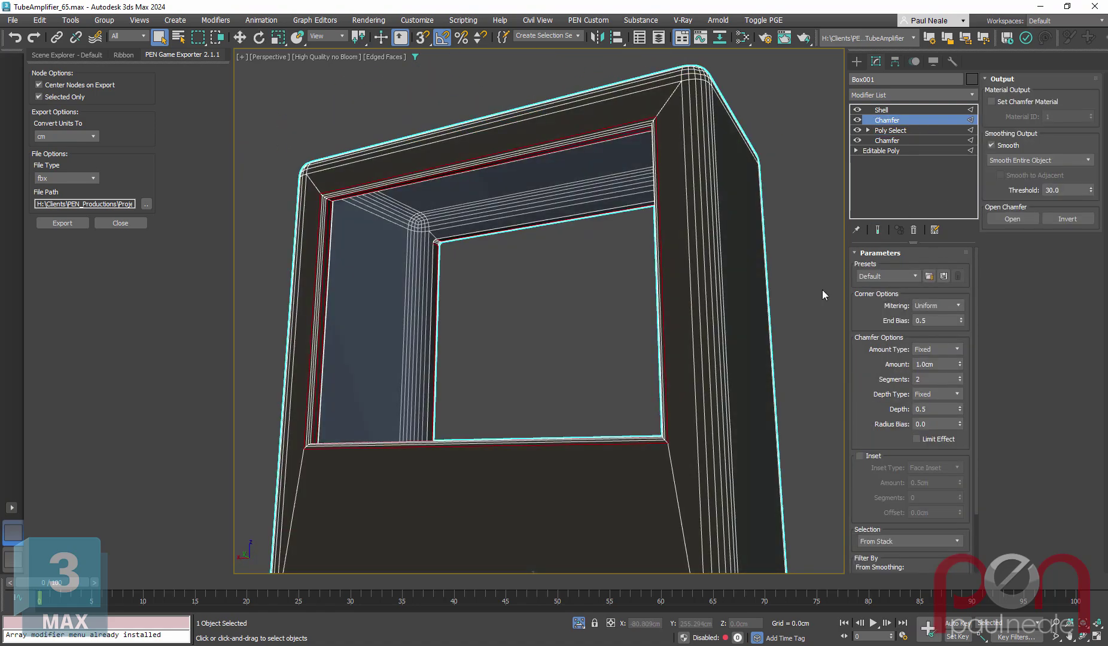
{"action": "middle_click_drag", "start_coordinate": [600, 344], "coordinate": [796, 239], "text": "alt"}
{"action": "scroll", "coordinate": [744, 150], "scroll_direction": "up", "scroll_amount": 2}
{"action": "scroll", "coordinate": [744, 150], "scroll_direction": "up", "scroll_amount": 3}
{"action": "middle_click_drag", "start_coordinate": [744, 149], "coordinate": [706, 231], "text": "alt"}
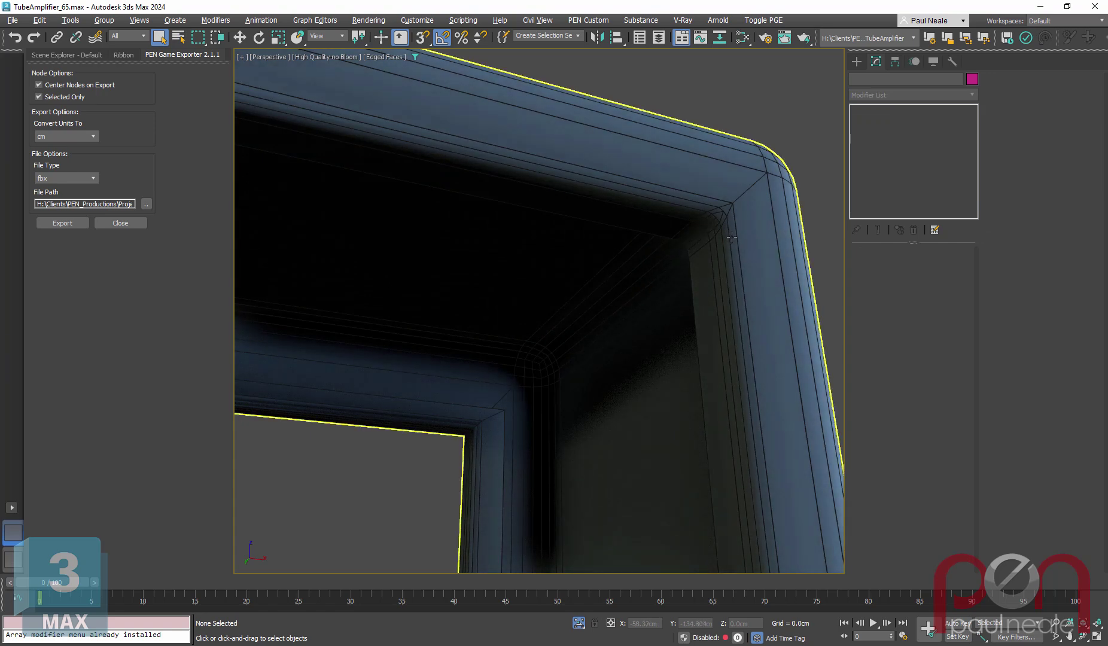
{"action": "left_click", "coordinate": [912, 111]}
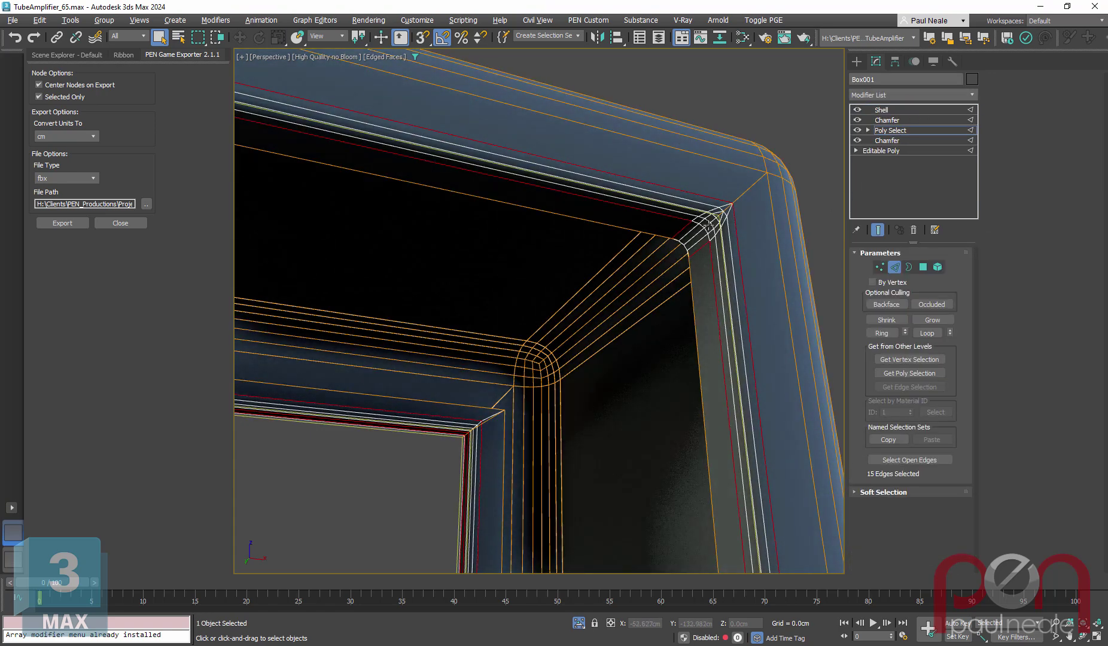
{"action": "scroll", "coordinate": [740, 315], "scroll_direction": "down", "scroll_amount": 3}
{"action": "scroll", "coordinate": [748, 338], "scroll_direction": "down", "scroll_amount": 4}
{"action": "middle_click_drag", "start_coordinate": [748, 341], "coordinate": [688, 359], "text": "alt"}
{"action": "scroll", "coordinate": [695, 257], "scroll_direction": "up", "scroll_amount": 3}
{"action": "middle_click_drag", "start_coordinate": [694, 257], "coordinate": [524, 333], "text": "alt"}
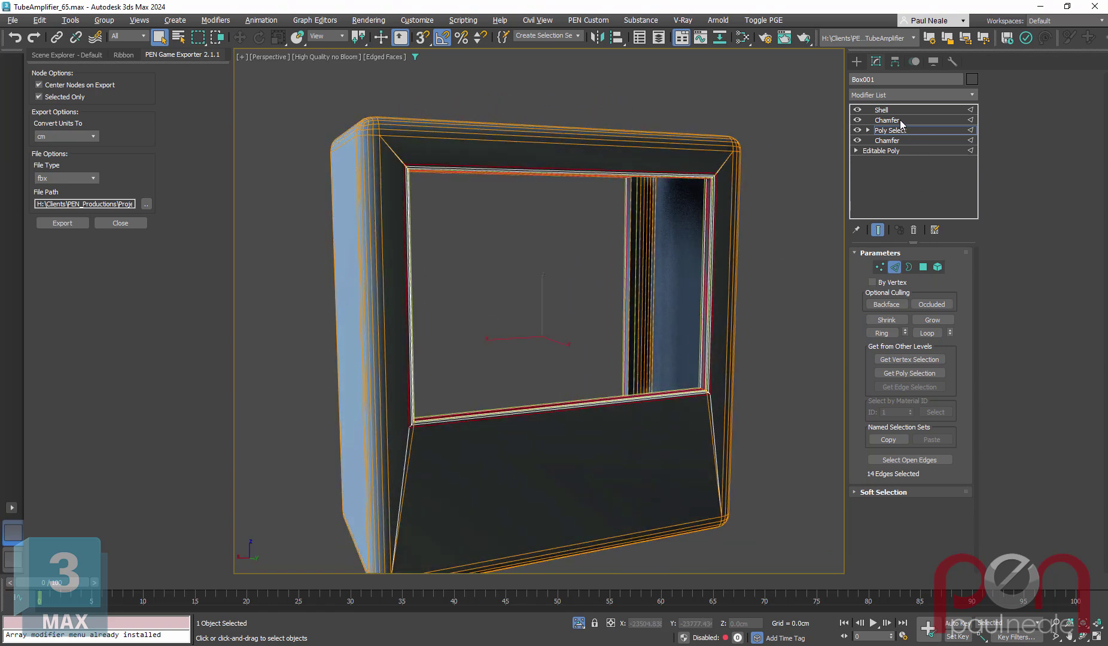
{"action": "left_click", "coordinate": [902, 120]}
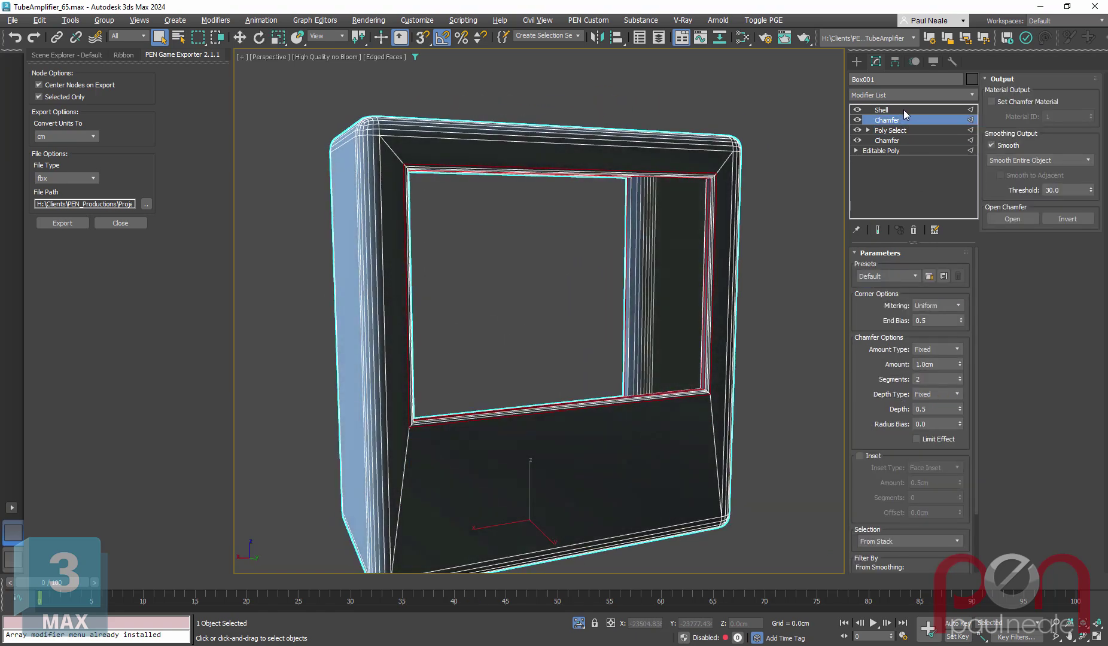
Set the Shell modifier's inner amount to 1.0 cm and check the cabinet's wall thickness at the opening.
{"action": "left_click", "coordinate": [904, 109]}
{"action": "middle_click_drag", "start_coordinate": [556, 341], "coordinate": [765, 376], "text": "alt"}
{"action": "scroll", "coordinate": [680, 309], "scroll_direction": "up", "scroll_amount": 5}
{"action": "middle_click_drag", "start_coordinate": [680, 309], "coordinate": [826, 379], "text": "alt"}
{"action": "middle_click_drag", "start_coordinate": [556, 396], "coordinate": [653, 368]}
{"action": "scroll", "coordinate": [535, 398], "scroll_direction": "up", "scroll_amount": 4}
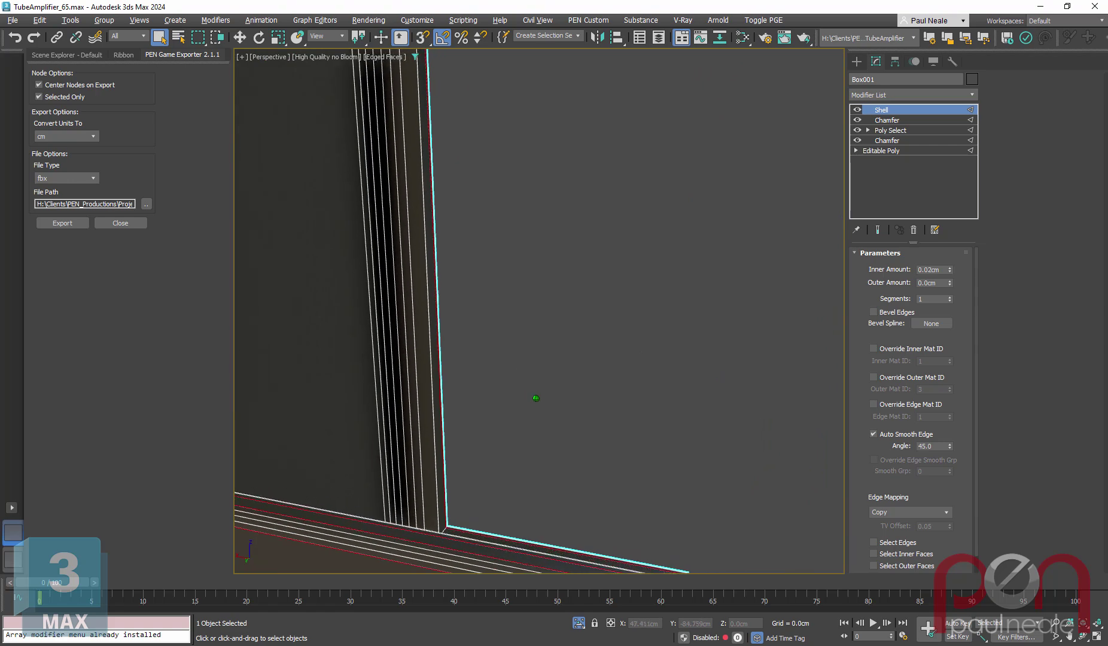
{"action": "middle_click_drag", "start_coordinate": [535, 398], "coordinate": [480, 413], "text": "alt"}
{"action": "scroll", "coordinate": [481, 413], "scroll_direction": "up", "scroll_amount": 2}
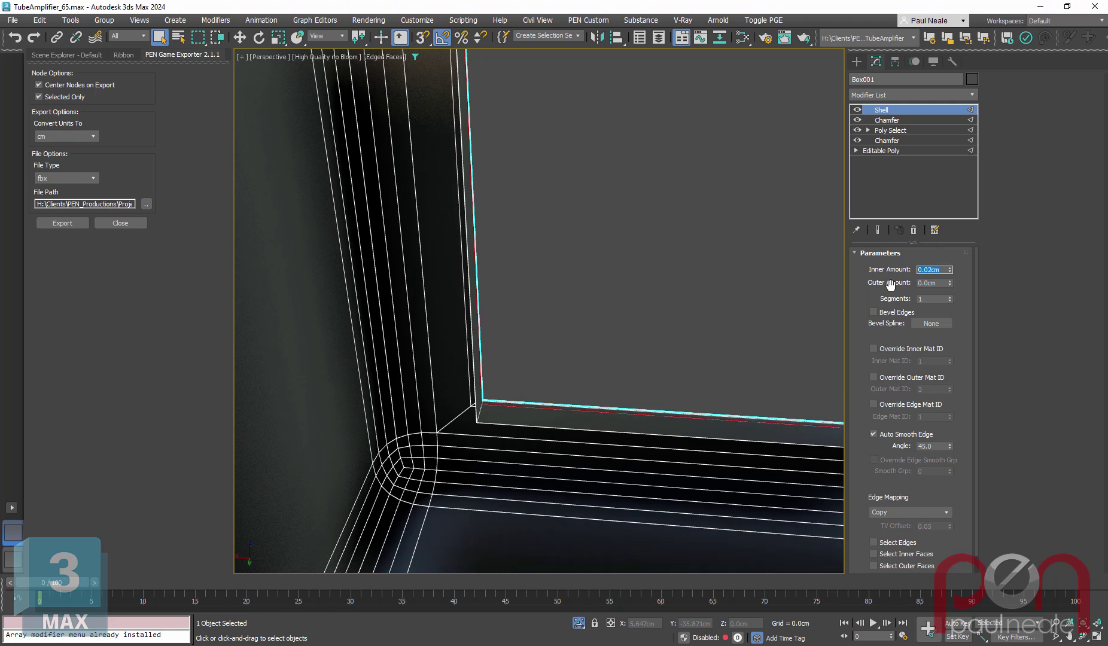
{"action": "key", "text": "Return"}
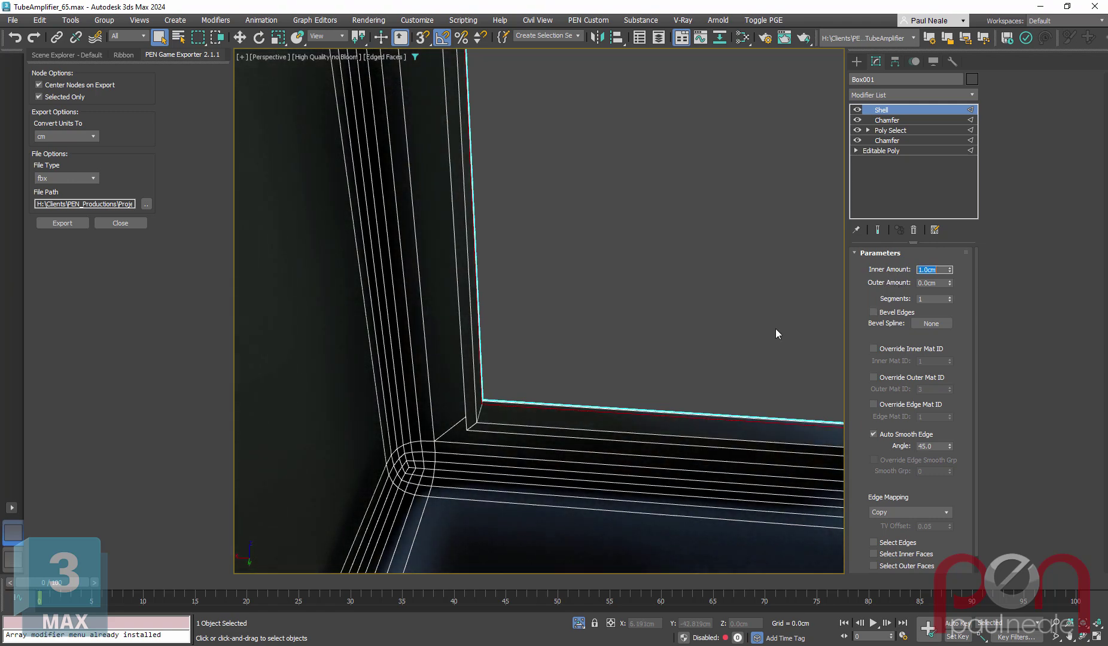
{"action": "mouse_move", "coordinate": [559, 351]}
{"action": "middle_mouse_down", "text": "alt"}
{"action": "mouse_move", "coordinate": [589, 475]}
{"action": "mouse_move", "coordinate": [497, 394]}
{"action": "mouse_move", "coordinate": [611, 366]}
{"action": "mouse_move", "coordinate": [579, 364]}
{"action": "middle_mouse_up", "text": "alt"}
{"action": "scroll", "coordinate": [588, 475], "scroll_direction": "down", "scroll_amount": 3}
{"action": "middle_click_drag", "start_coordinate": [579, 364], "coordinate": [533, 376], "text": "alt"}
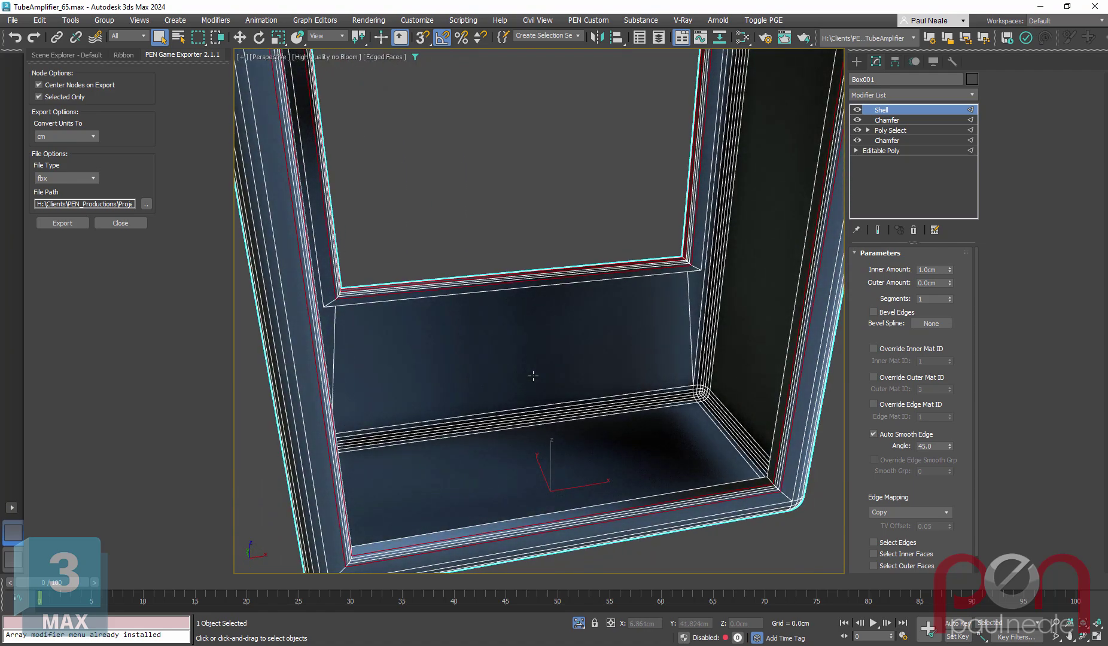
Change the Shell modifier's edge mapping to Interpolate for the cabinet.
{"action": "scroll", "coordinate": [533, 376], "scroll_direction": "down", "scroll_amount": 10}
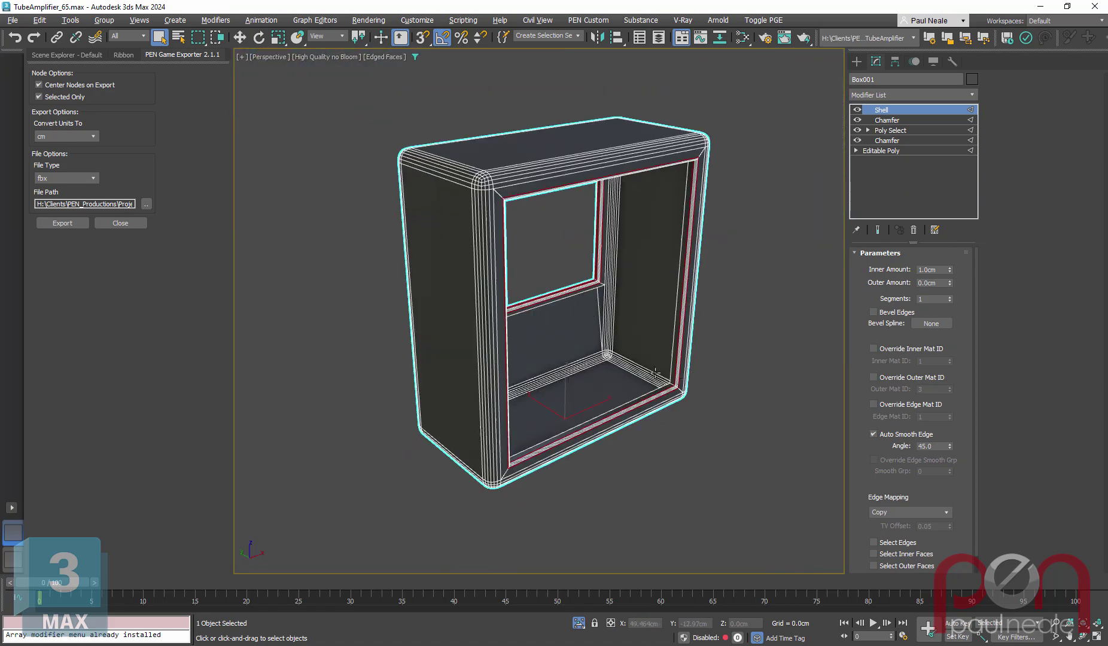
{"action": "mouse_move", "coordinate": [646, 370]}
{"action": "middle_mouse_down", "text": "alt"}
{"action": "mouse_move", "coordinate": [673, 354]}
{"action": "mouse_move", "coordinate": [674, 323]}
{"action": "mouse_move", "coordinate": [665, 362]}
{"action": "middle_mouse_up", "text": "alt"}
{"action": "scroll", "coordinate": [622, 302], "scroll_direction": "up", "scroll_amount": 5}
{"action": "middle_click_drag", "start_coordinate": [622, 302], "coordinate": [603, 294], "text": "alt"}
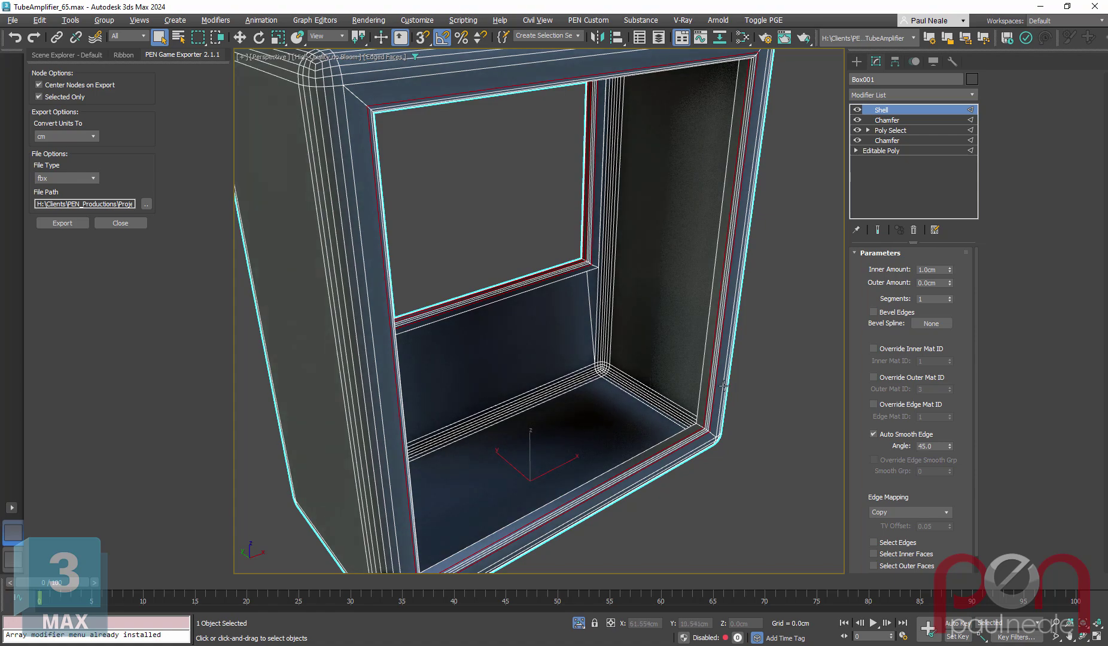
{"action": "middle_click_drag", "start_coordinate": [637, 394], "coordinate": [628, 364], "text": "alt"}
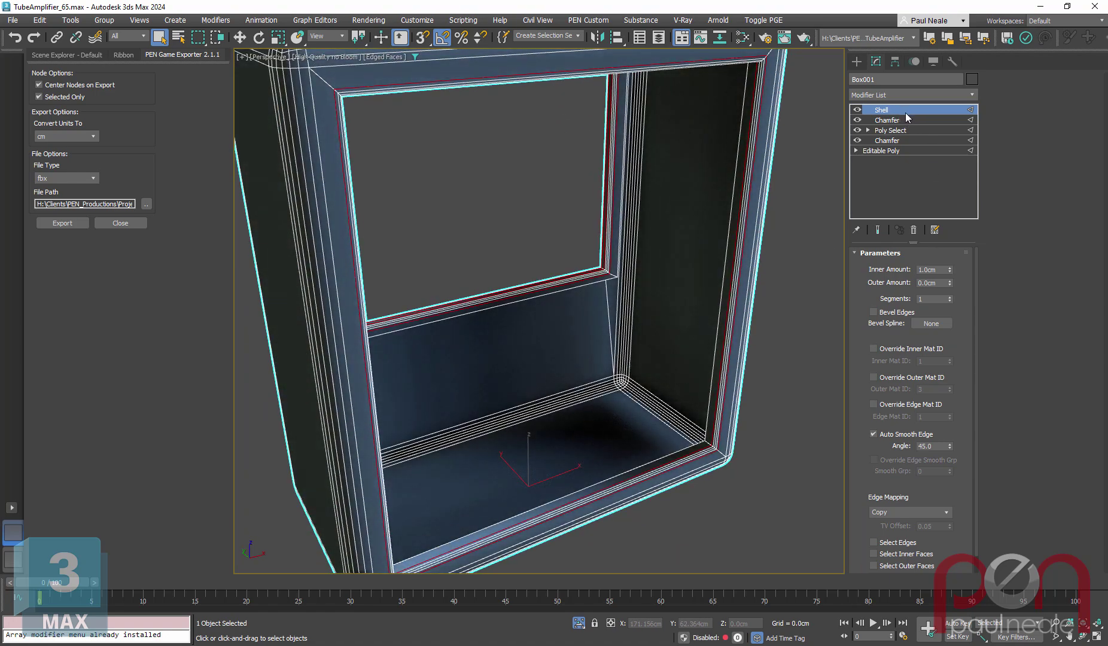
{"action": "scroll", "coordinate": [852, 385], "scroll_direction": "down", "scroll_amount": 1}
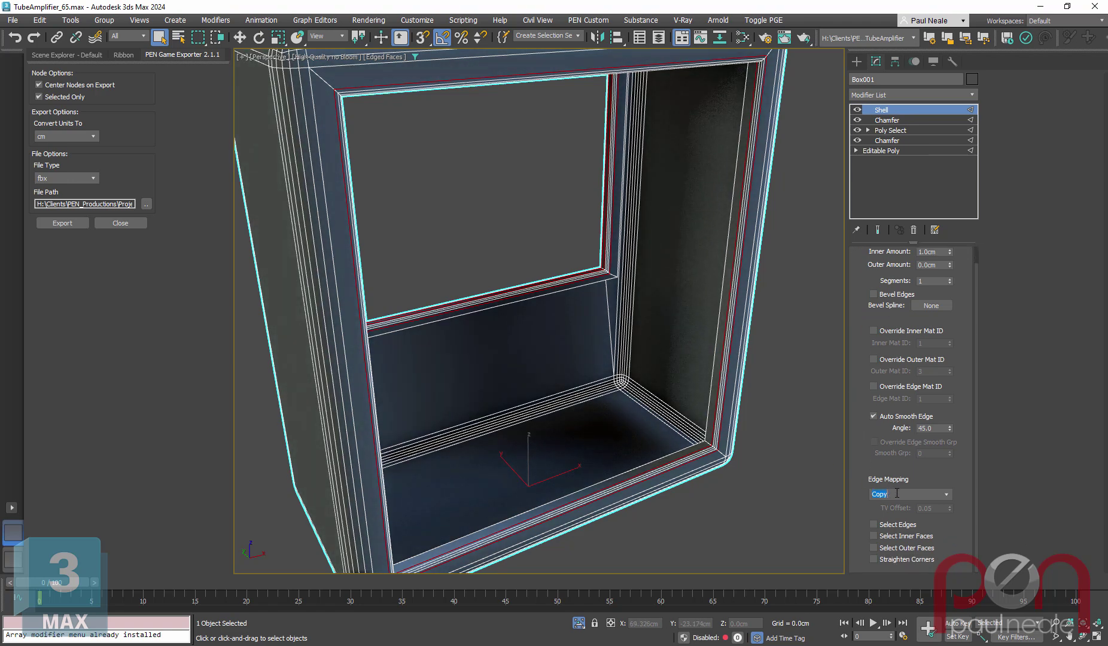
{"action": "left_click", "coordinate": [947, 494]}
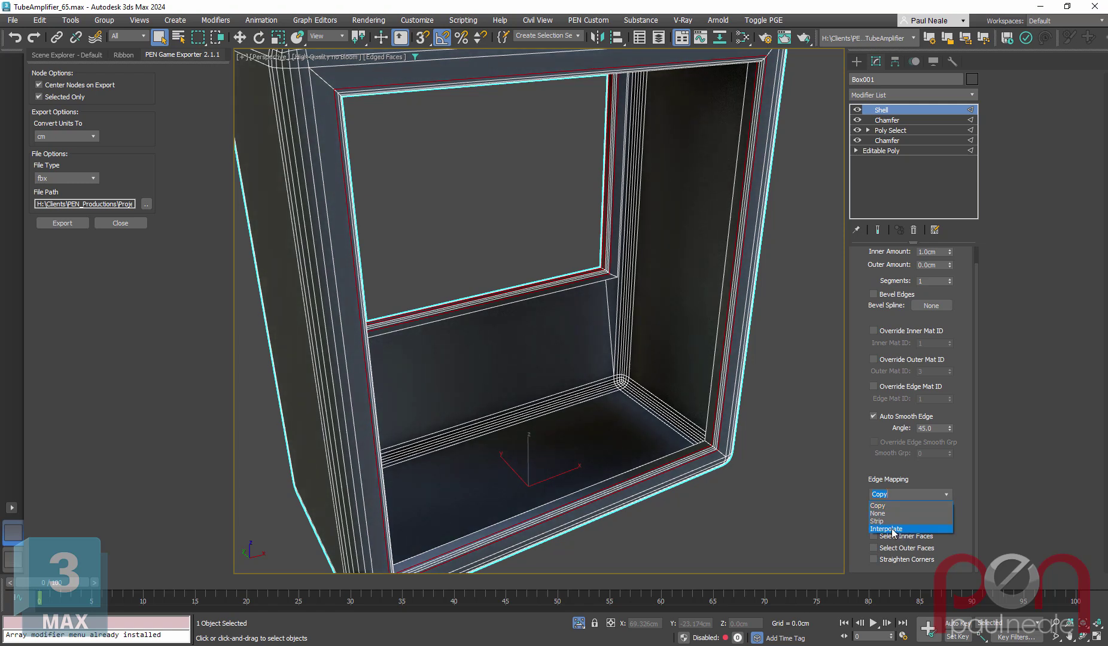
{"action": "middle_click_drag", "start_coordinate": [772, 416], "coordinate": [650, 371], "text": "alt"}
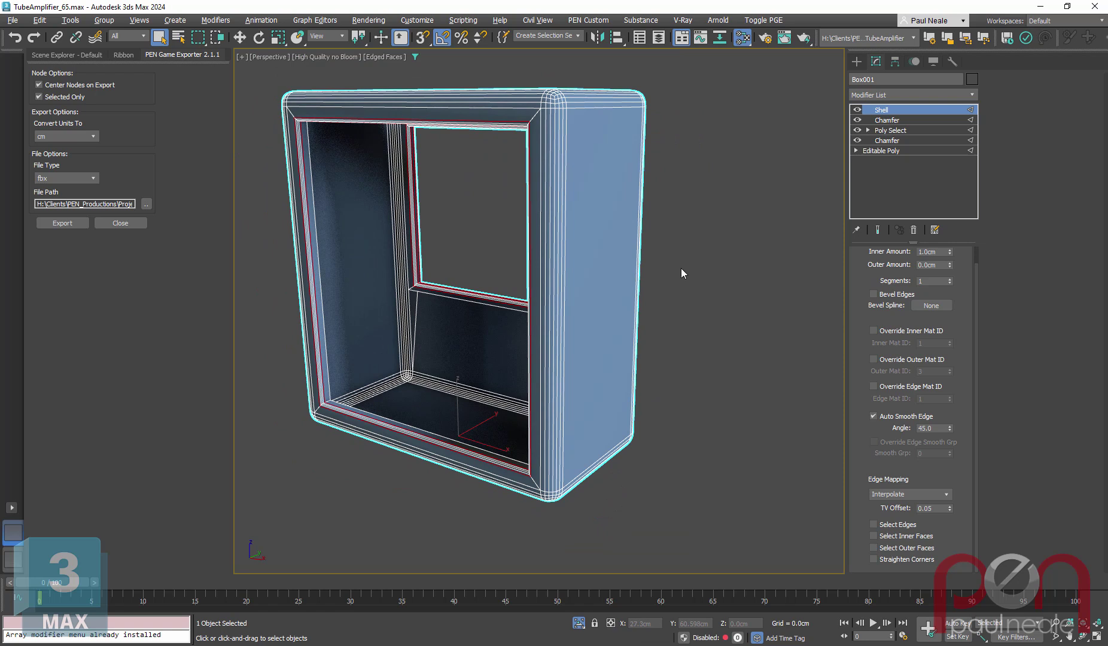
Open the material editor and create a new Physical Material in an empty area of the node view.
{"action": "key", "text": "m"}
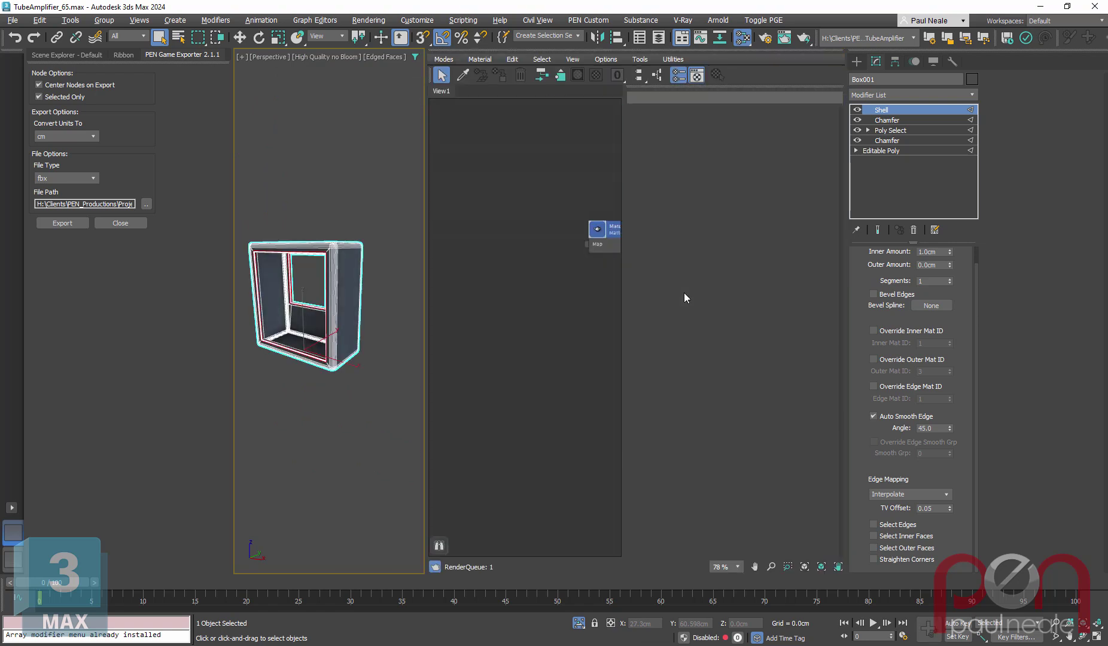
{"action": "middle_click_drag", "start_coordinate": [436, 247], "coordinate": [429, 244]}
{"action": "middle_click_drag", "start_coordinate": [549, 297], "coordinate": [519, 355]}
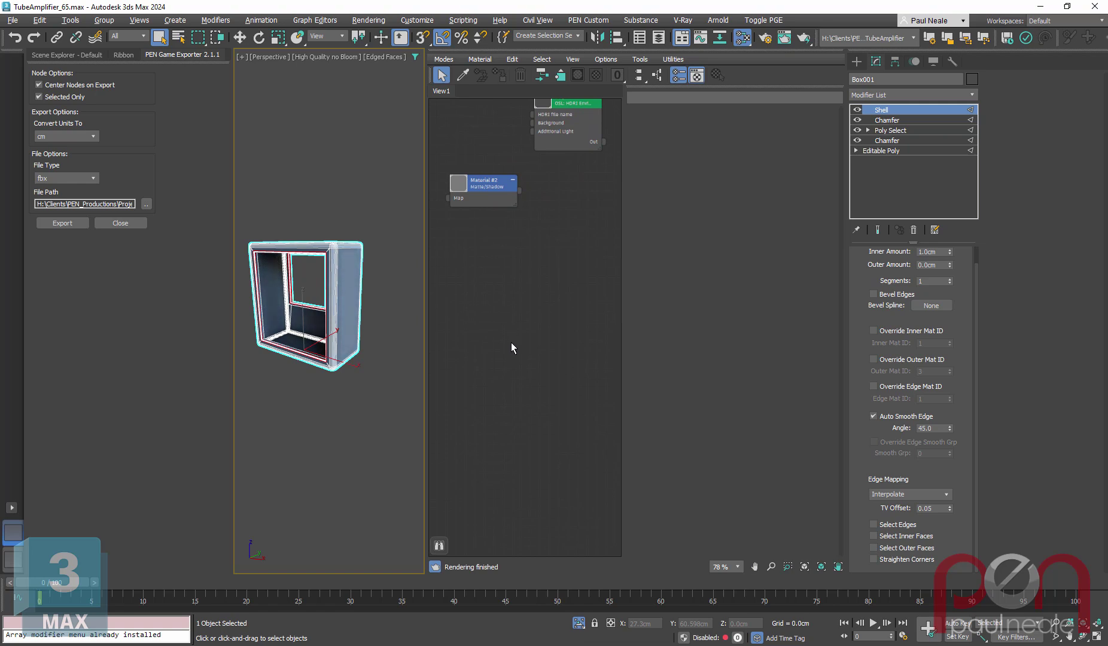
{"action": "middle_click_drag", "start_coordinate": [517, 342], "coordinate": [515, 271]}
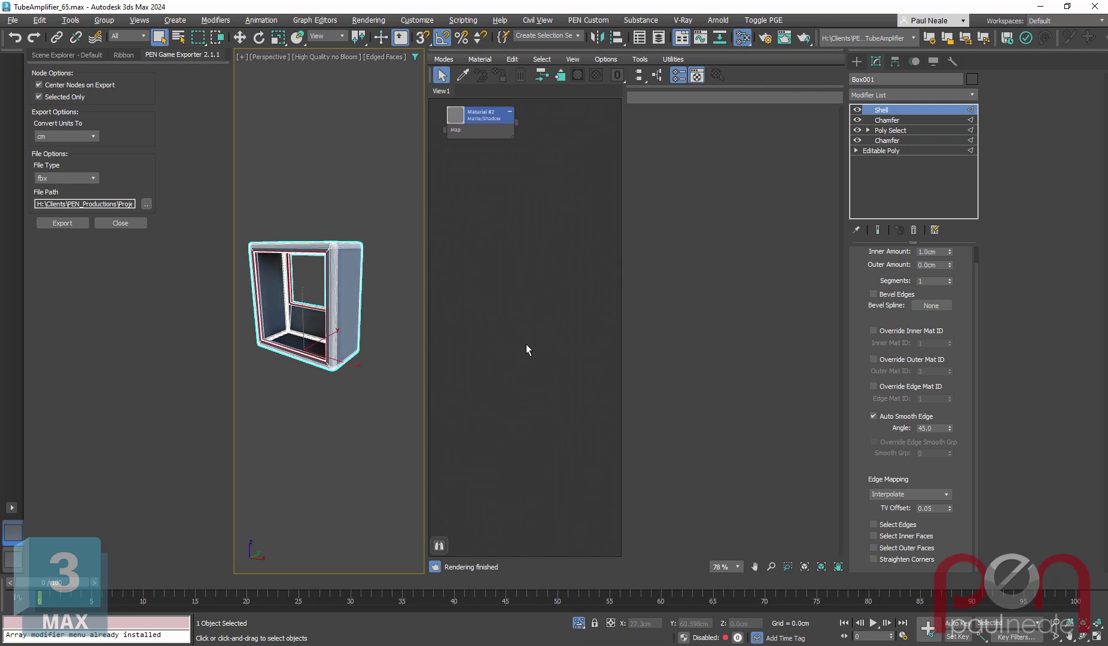
{"action": "right_click", "coordinate": [505, 279]}
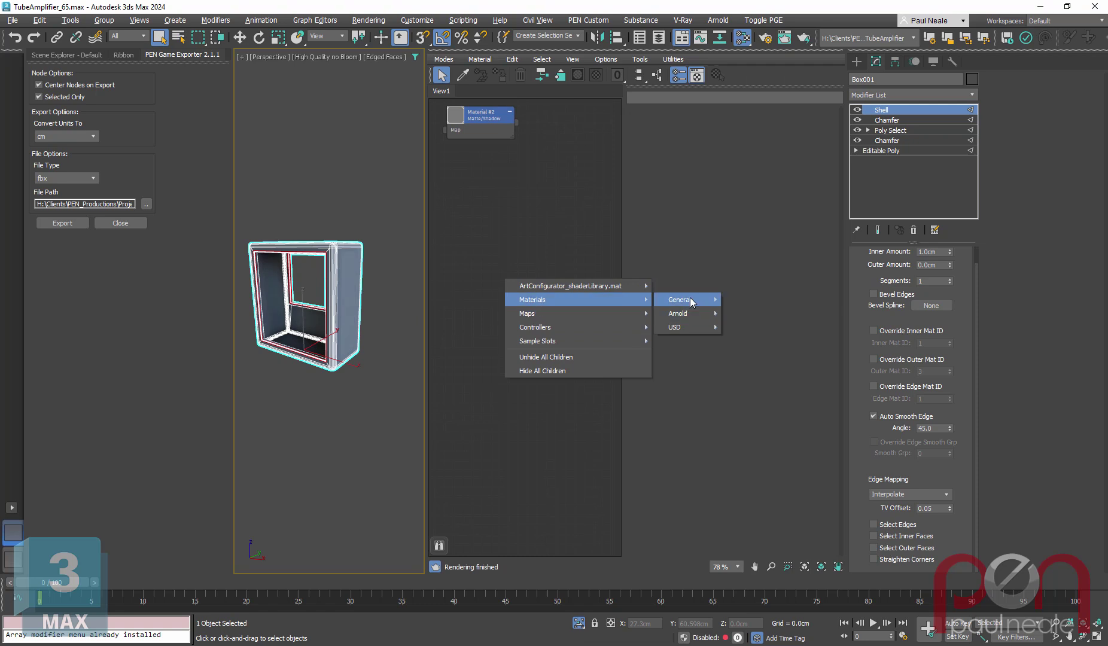
{"action": "mouse_move", "coordinate": [689, 297]}
{"action": "left_click", "coordinate": [782, 302]}
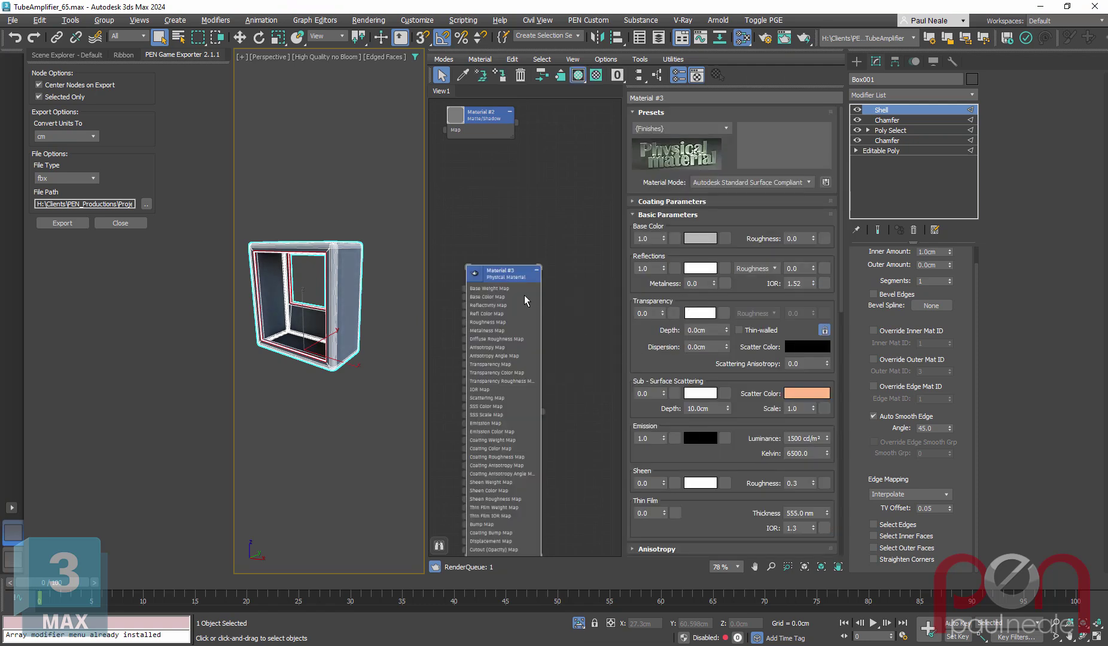
Reposition the Physical Material node and connect a new OSL Checker map to its Base Color Map.
{"action": "left_click_drag", "start_coordinate": [505, 277], "coordinate": [571, 221]}
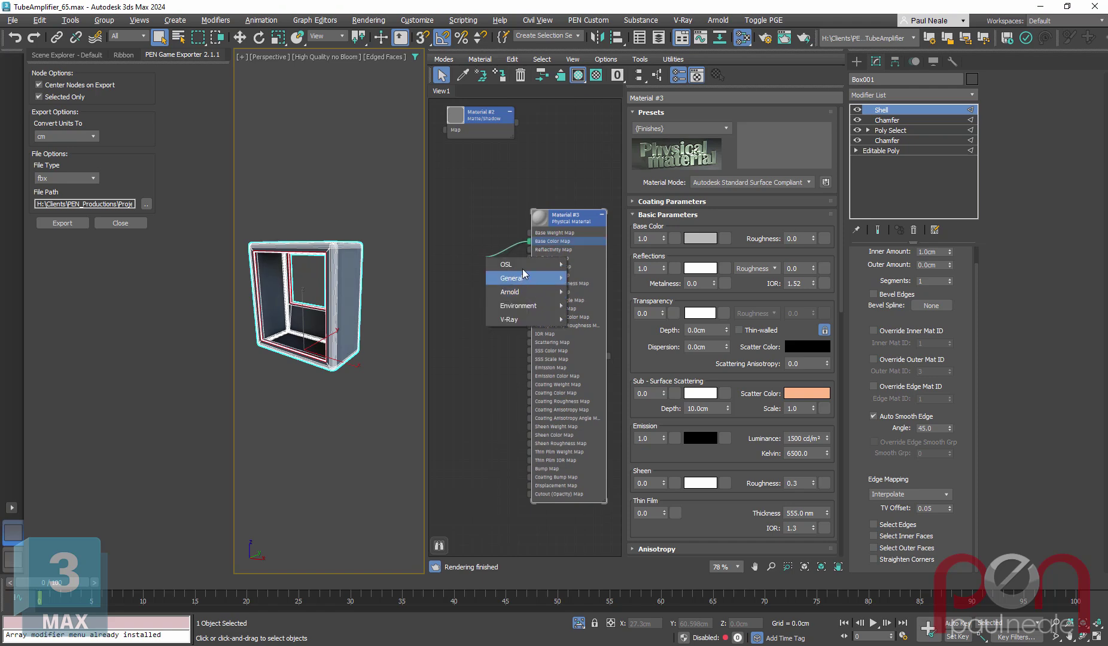
{"action": "mouse_move", "coordinate": [520, 265]}
{"action": "mouse_move", "coordinate": [622, 322]}
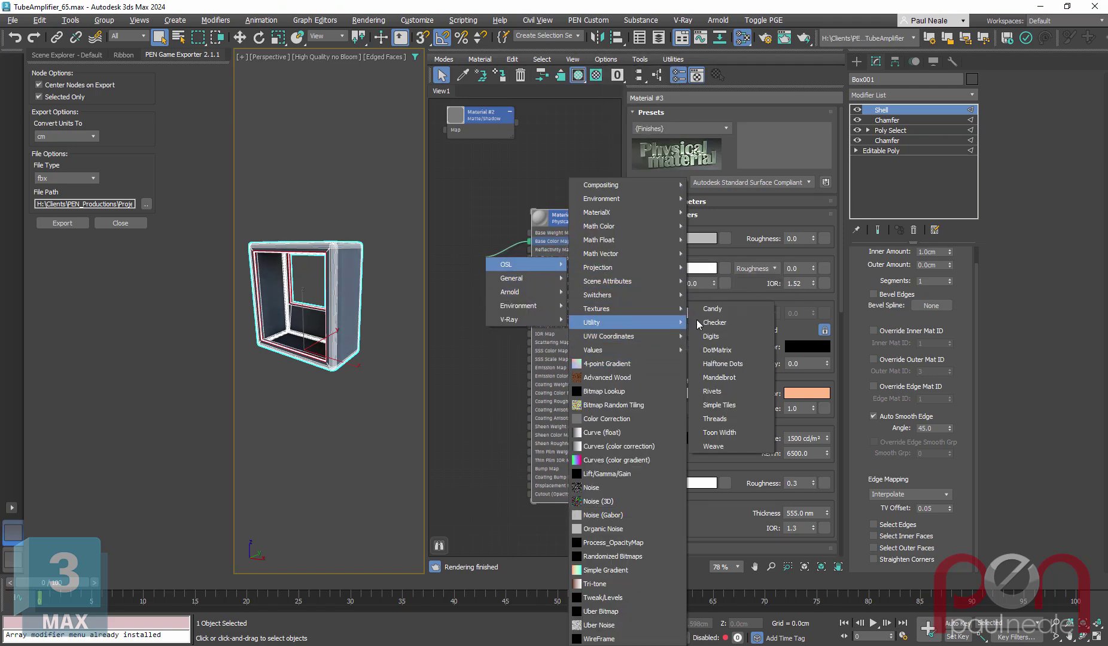
{"action": "left_click", "coordinate": [736, 324]}
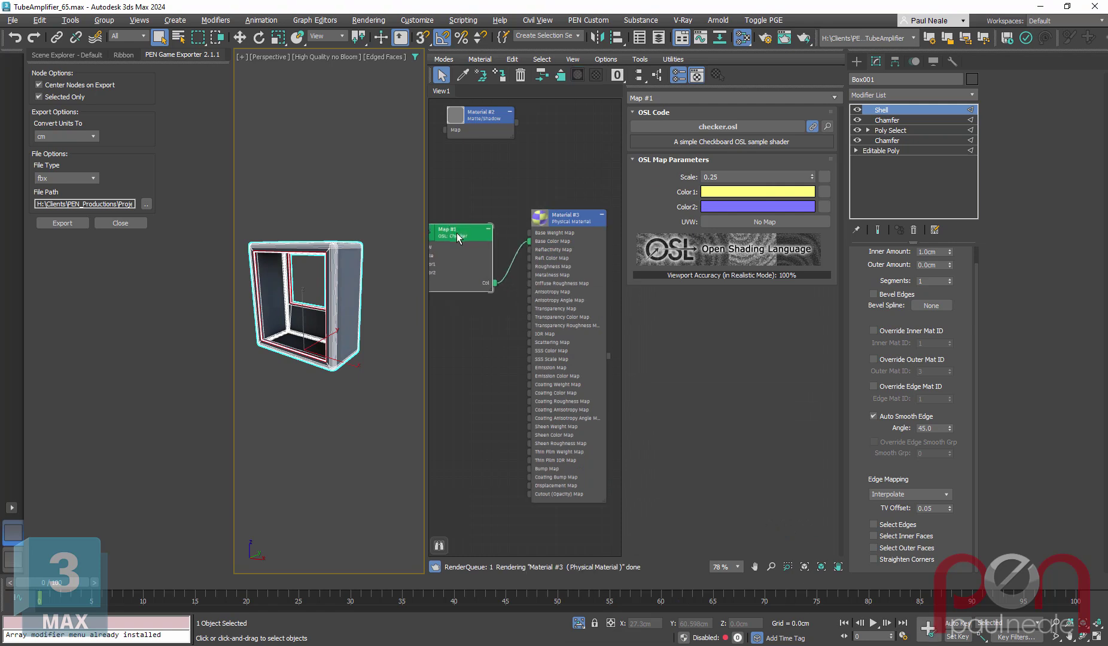
Change both colors of the OSL Checker map to gray shades and set its scale to 0.01.
{"action": "left_click", "coordinate": [712, 192]}
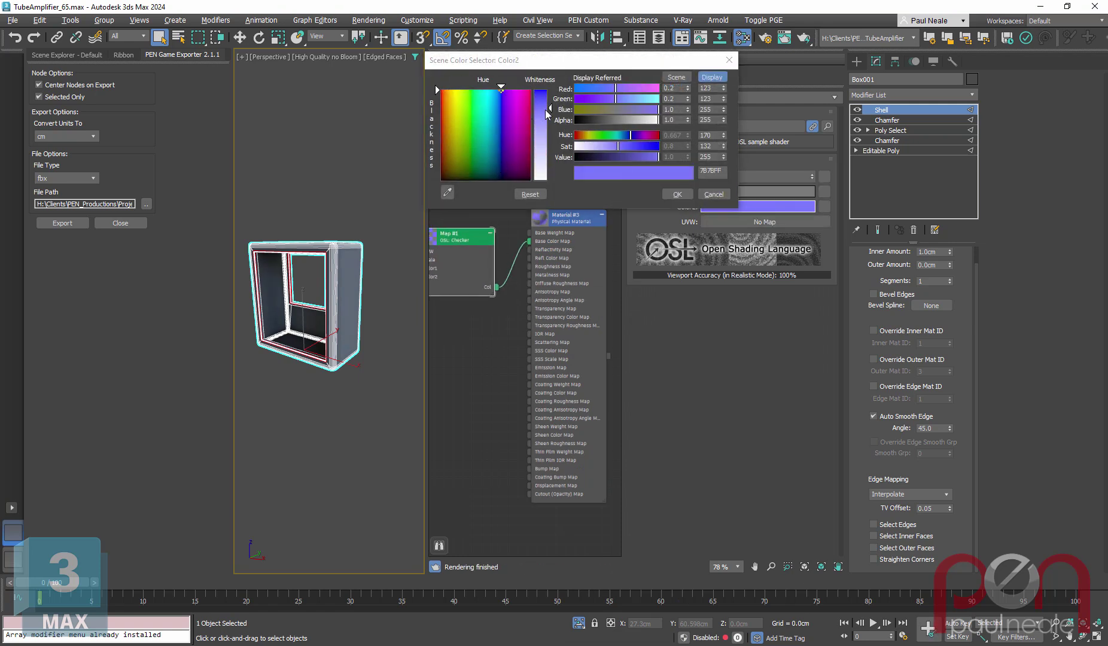
{"action": "left_click_drag", "start_coordinate": [550, 106], "coordinate": [550, 95]}
{"action": "left_click", "coordinate": [679, 195]}
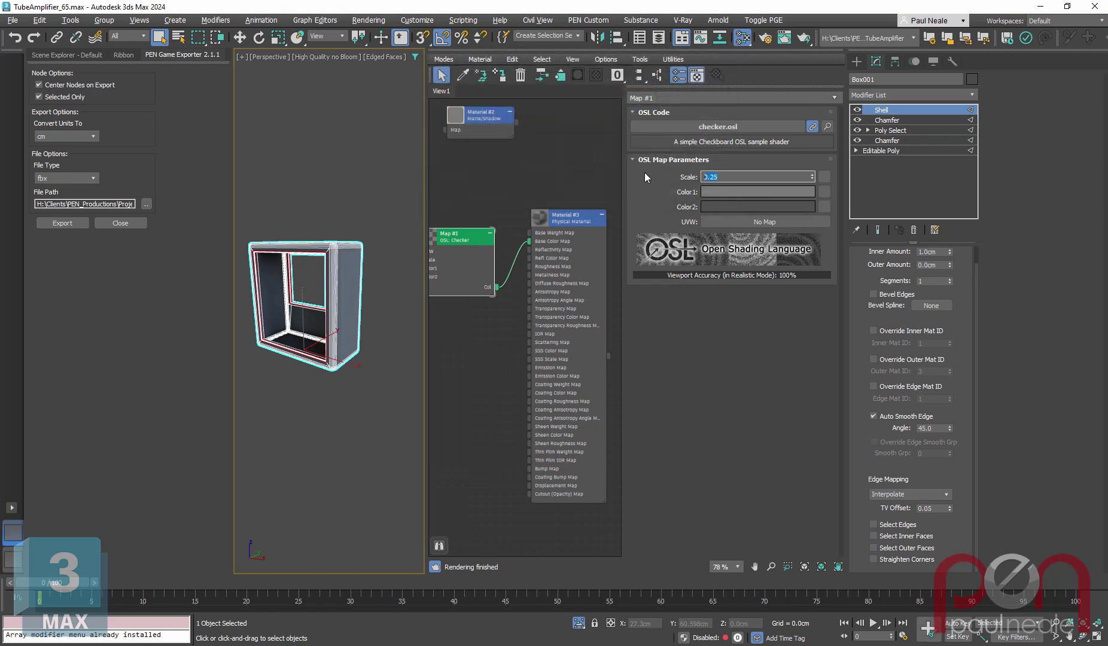
{"action": "type", "text": "0.01"}
{"action": "key", "text": "Return"}
Apply the checker material to the cabinet and set the material's reflection roughness to 1.0.
{"action": "left_click", "coordinate": [567, 219]}
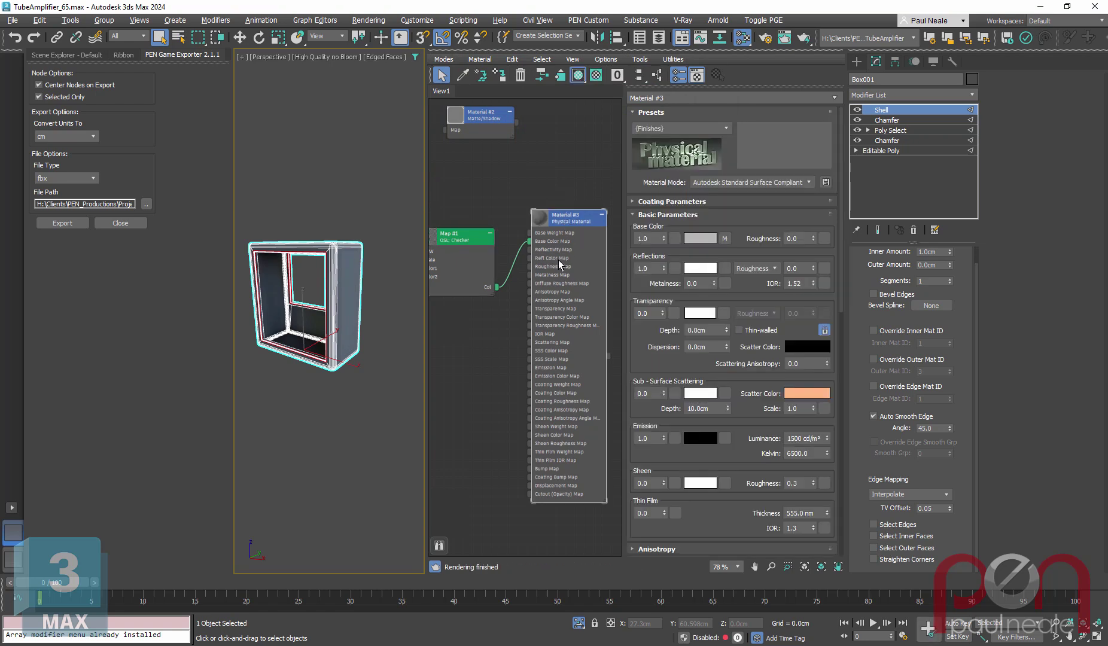
{"action": "scroll", "coordinate": [323, 301], "scroll_direction": "up", "scroll_amount": 5}
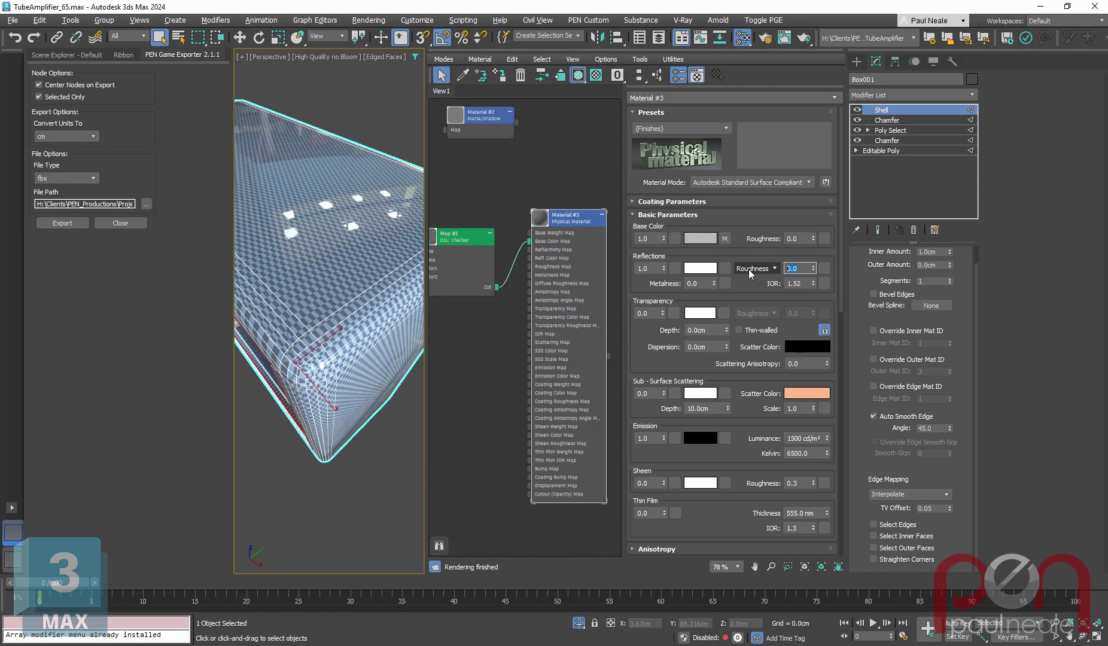
{"action": "type", "text": "1"}
{"action": "key", "text": "Return"}
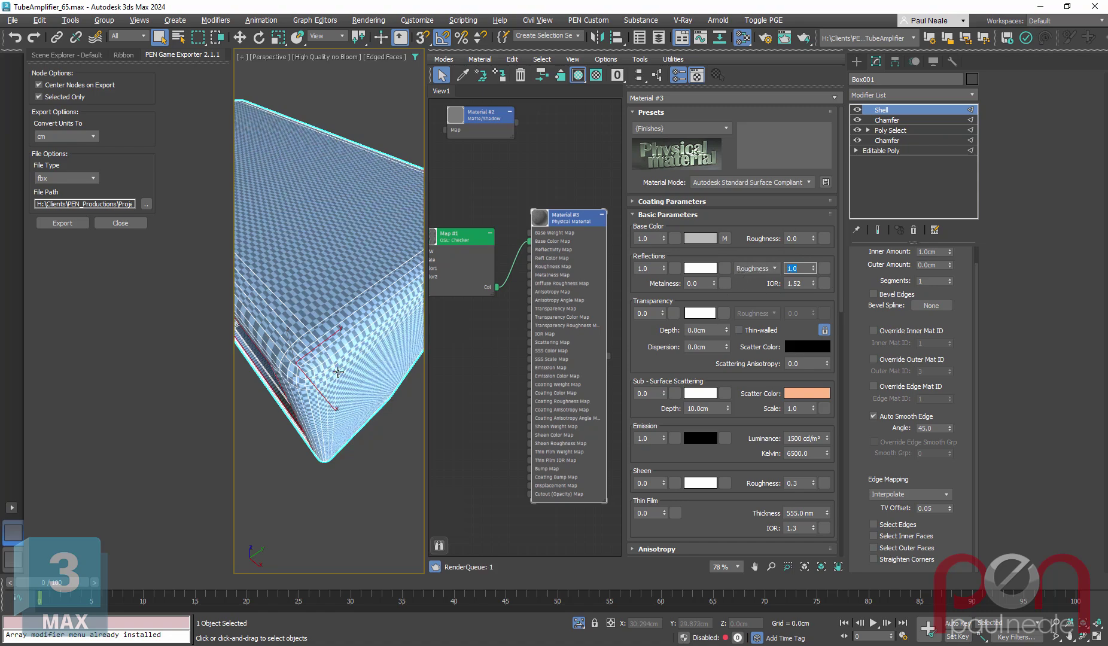
Close the material editor and examine the checker mapping on the cabinet's outer walls, rounded corners and interior.
{"action": "scroll", "coordinate": [345, 334], "scroll_direction": "up", "scroll_amount": 10}
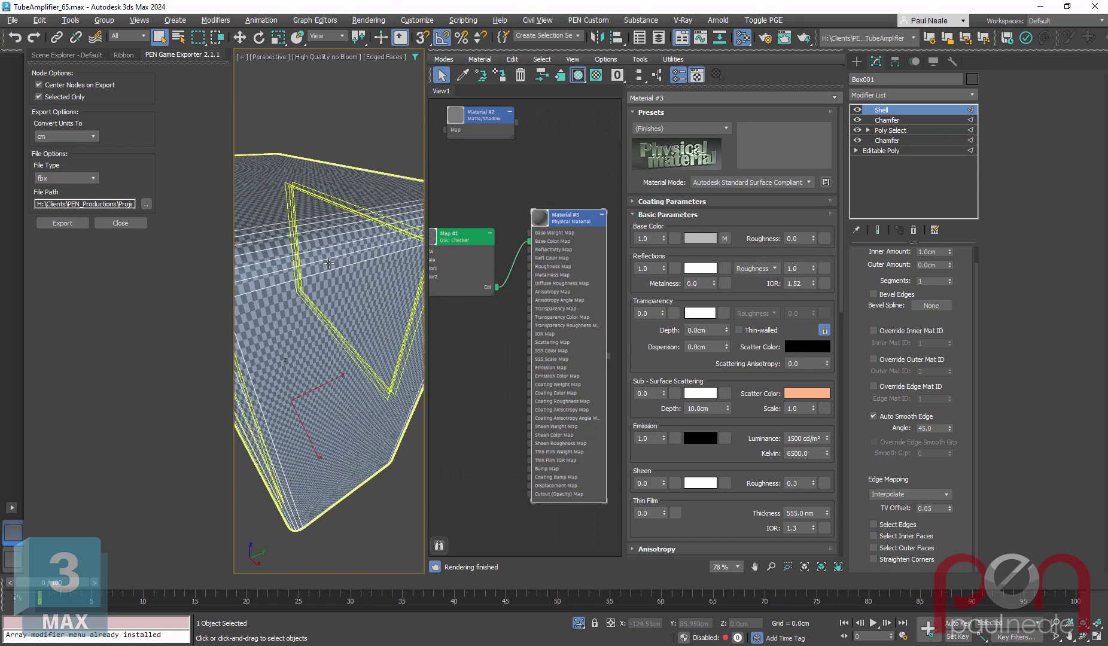
{"action": "scroll", "coordinate": [264, 311], "scroll_direction": "down", "scroll_amount": 4}
{"action": "middle_click_drag", "start_coordinate": [264, 311], "coordinate": [541, 242], "text": "alt"}
{"action": "key", "text": "m"}
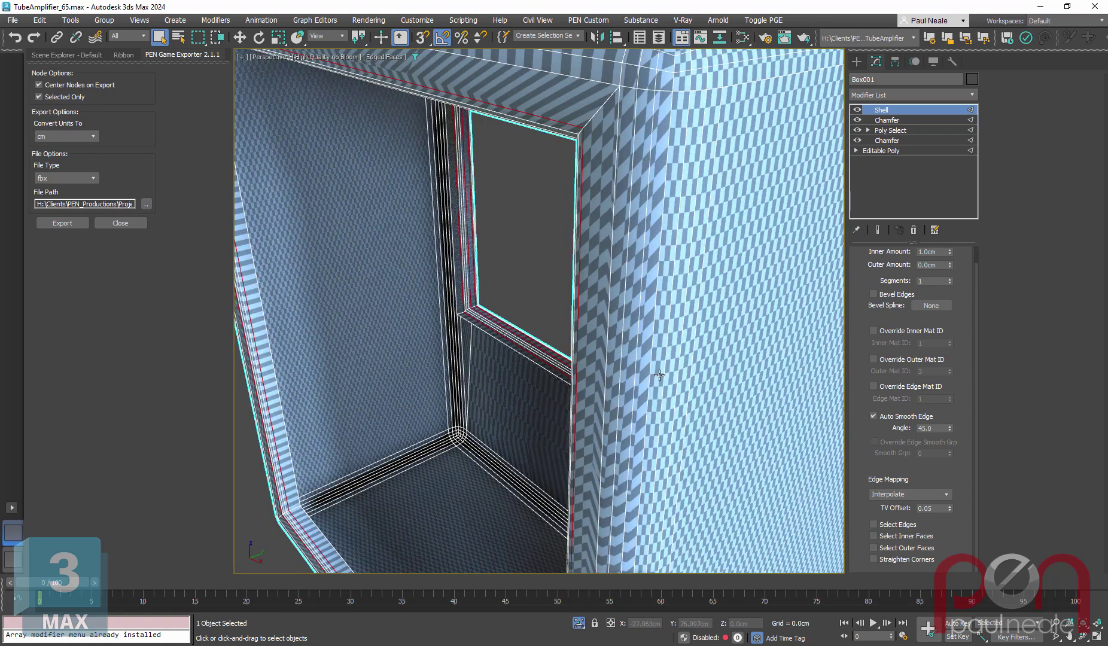
{"action": "scroll", "coordinate": [559, 281], "scroll_direction": "down", "scroll_amount": 4}
{"action": "middle_click_drag", "start_coordinate": [574, 302], "coordinate": [795, 251], "text": "alt"}
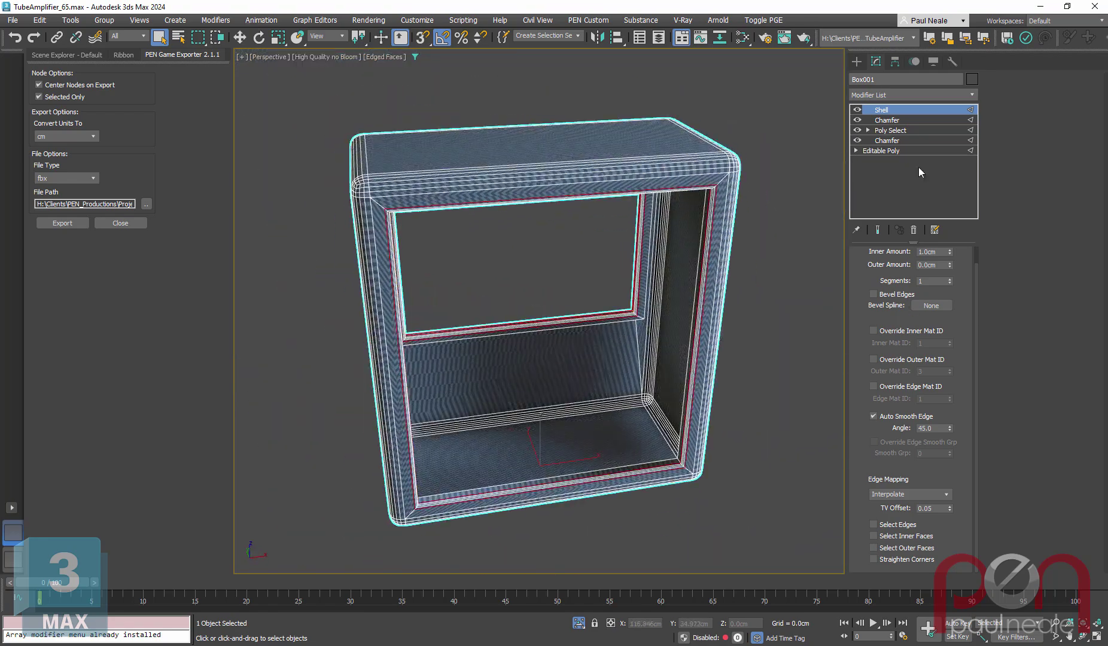
Add a Poly Select modifier directly above the upper Chamfer in the cabinet's modifier stack.
{"action": "left_click", "coordinate": [892, 120]}
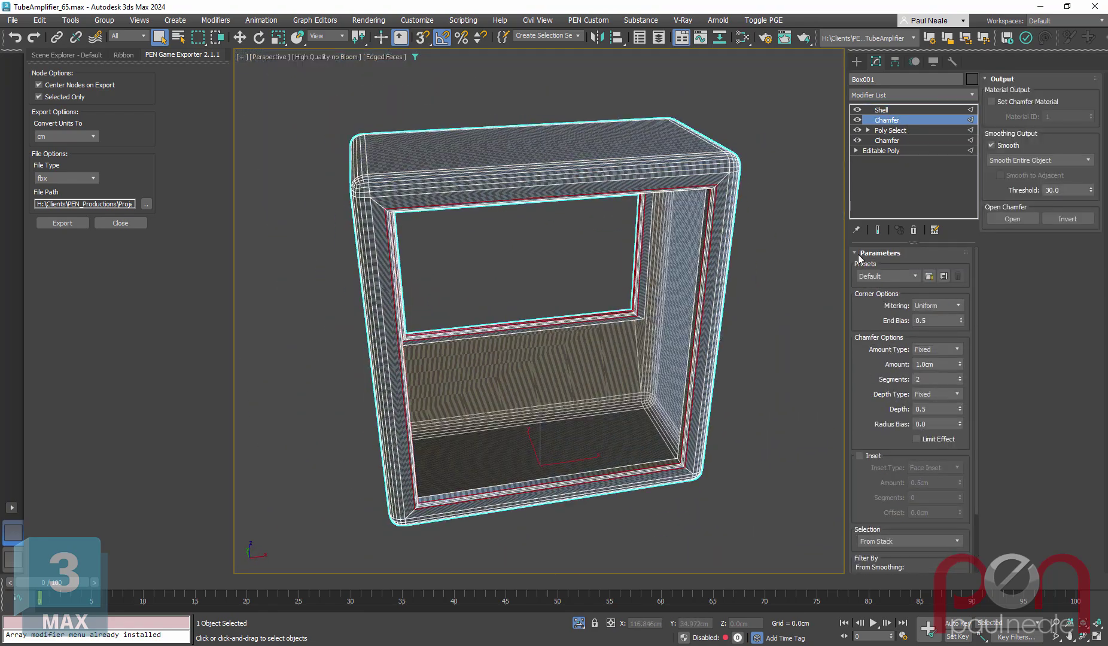
{"action": "mouse_move", "coordinate": [594, 330]}
{"action": "middle_mouse_down", "text": "alt"}
{"action": "mouse_move", "coordinate": [621, 324]}
{"action": "mouse_move", "coordinate": [589, 320]}
{"action": "mouse_move", "coordinate": [600, 315]}
{"action": "middle_mouse_up", "text": "alt"}
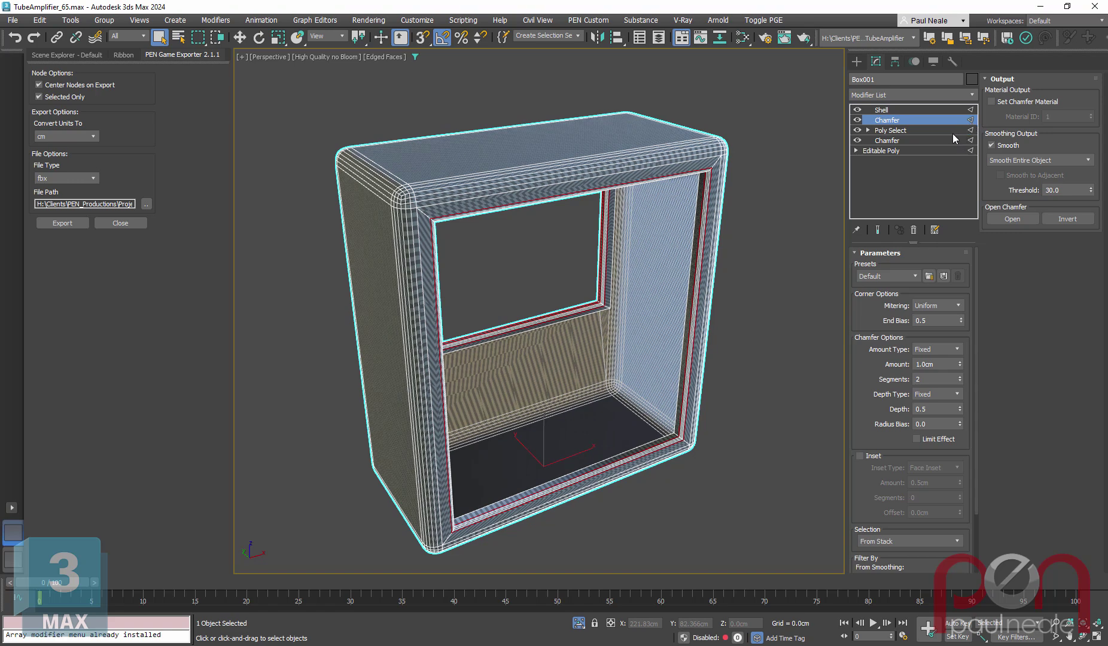
{"action": "left_click", "coordinate": [216, 21]}
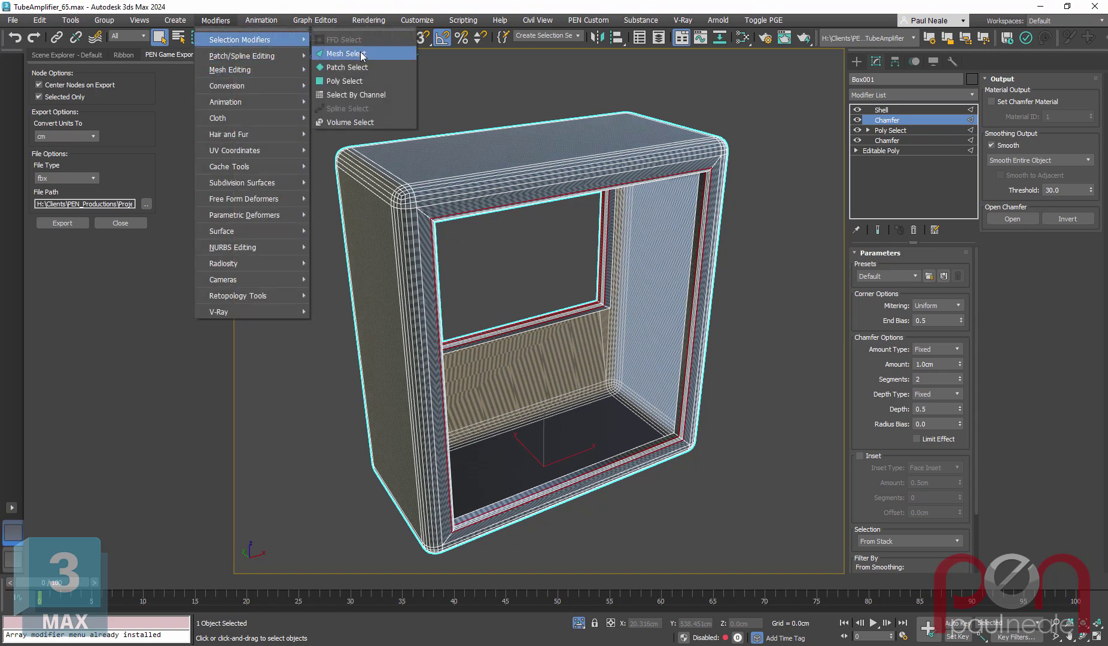
{"action": "left_click", "coordinate": [372, 81]}
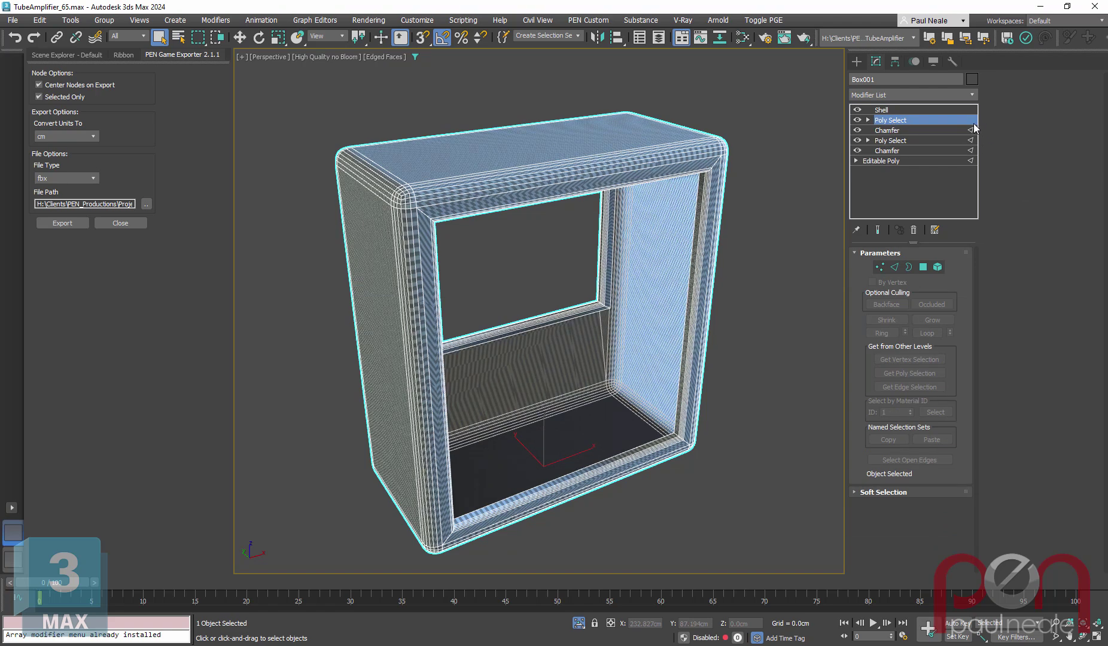
Add an Unwrap UVW modifier above the new Poly Select and below the Shell modifier.
{"action": "middle_click_drag", "start_coordinate": [613, 317], "coordinate": [607, 303], "text": "alt"}
{"action": "type", "text": "x"}
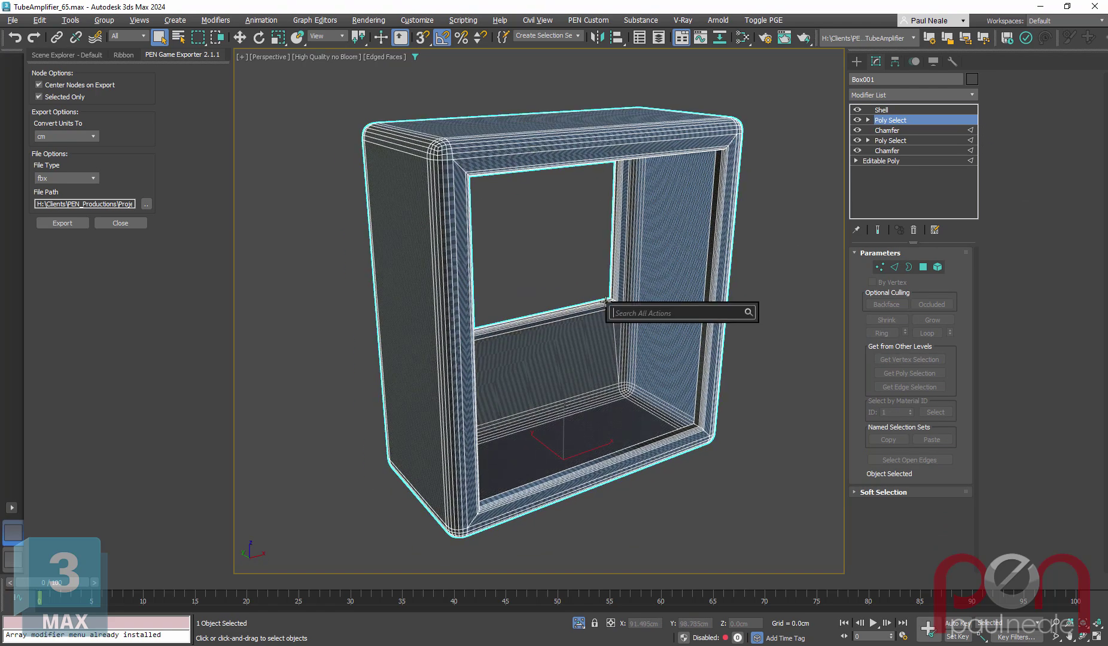
{"action": "type", "text": "unwra"}
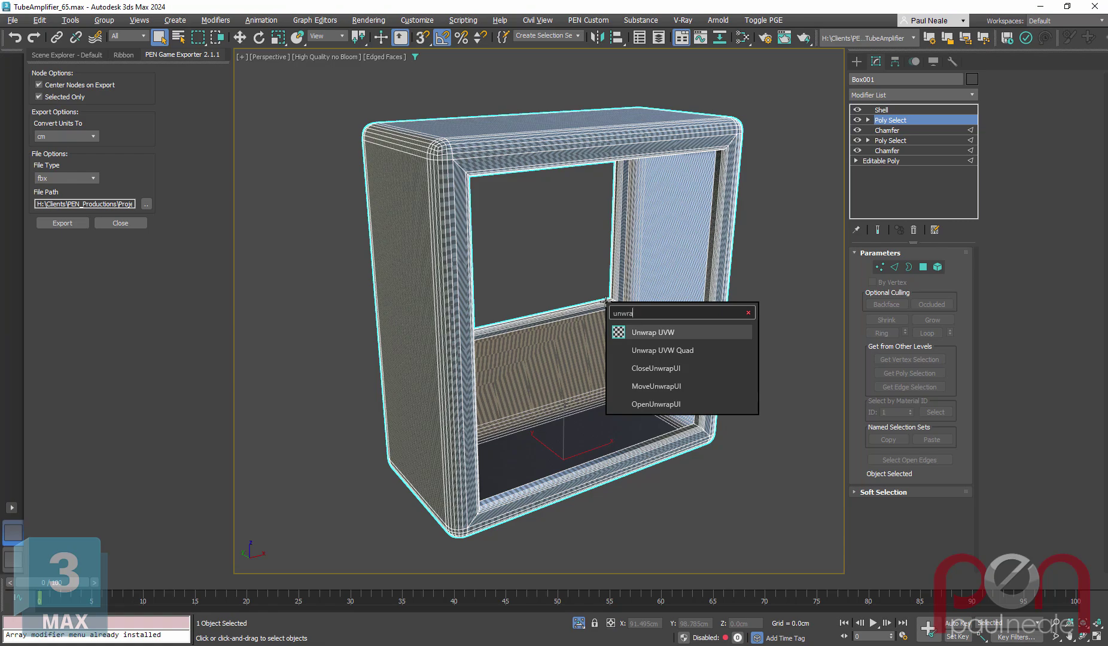
{"action": "key", "text": "Return"}
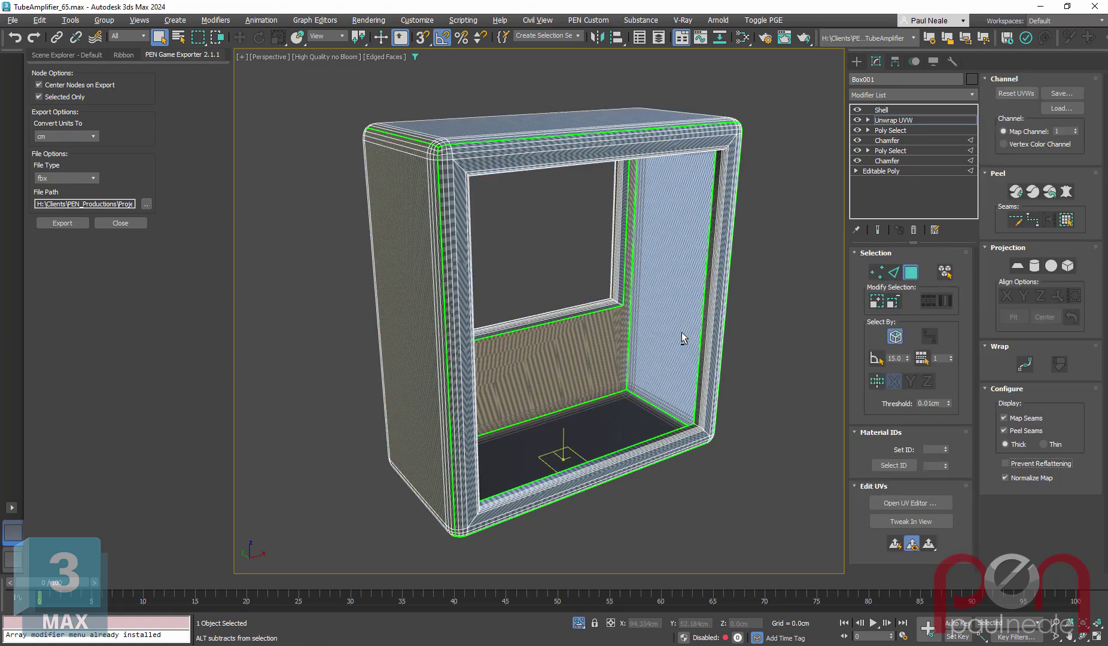
Select all of the cabinet's polygons in Unwrap UVW and flatten them together with a quick planar map.
{"action": "middle_click_drag", "start_coordinate": [674, 332], "coordinate": [634, 414], "text": "alt"}
{"action": "mouse_move", "coordinate": [720, 423]}
{"action": "middle_mouse_down", "text": "alt"}
{"action": "mouse_move", "coordinate": [711, 427]}
{"action": "mouse_move", "coordinate": [695, 303]}
{"action": "mouse_move", "coordinate": [662, 221]}
{"action": "mouse_move", "coordinate": [678, 213]}
{"action": "mouse_move", "coordinate": [687, 512]}
{"action": "middle_mouse_up", "text": "alt"}
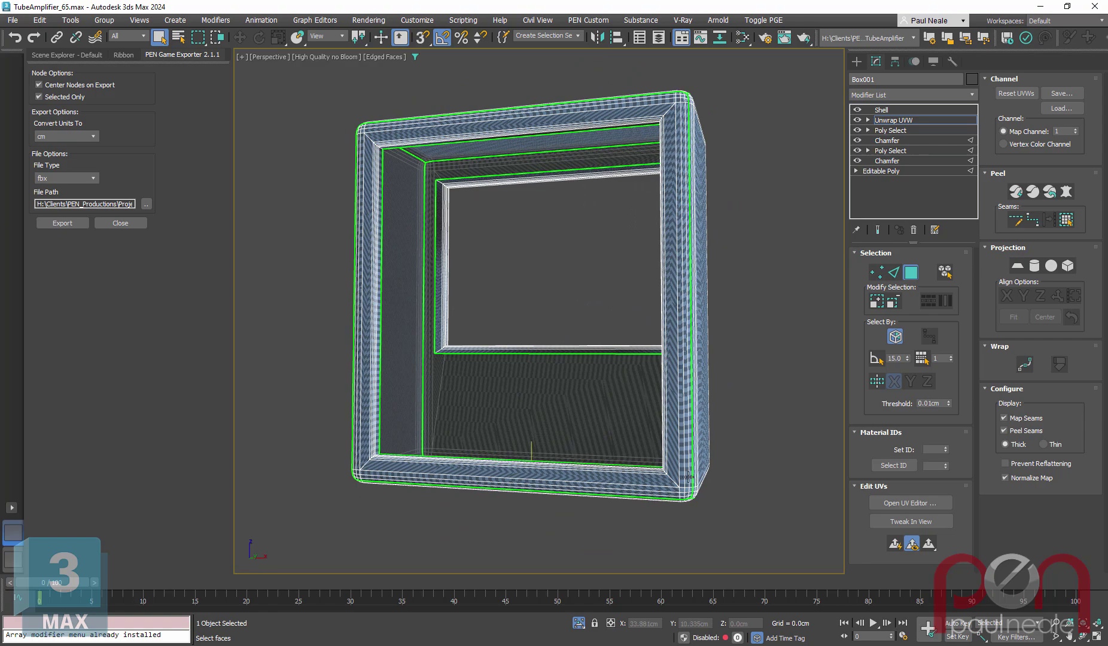
{"action": "middle_click_drag", "start_coordinate": [703, 455], "coordinate": [589, 323], "text": "alt"}
{"action": "left_click", "coordinate": [909, 274]}
{"action": "left_click", "coordinate": [909, 274]}
{"action": "middle_click_drag", "start_coordinate": [746, 407], "coordinate": [678, 410], "text": "alt"}
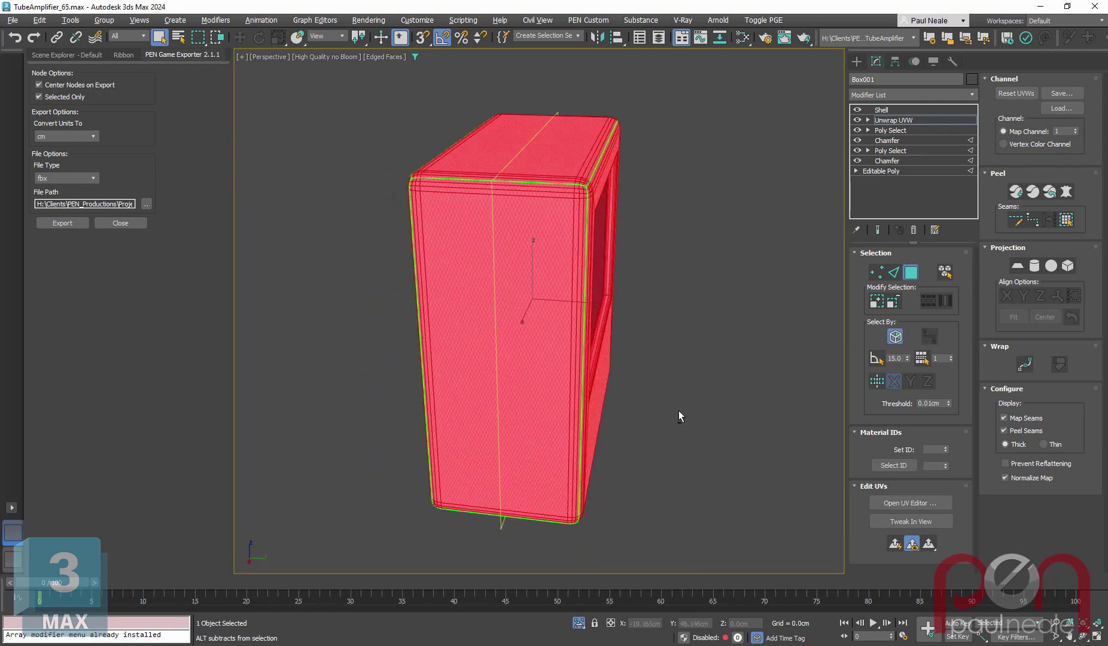
{"action": "left_click", "coordinate": [893, 544]}
{"action": "middle_click_drag", "start_coordinate": [748, 478], "coordinate": [777, 393], "text": "alt"}
{"action": "middle_click_drag", "start_coordinate": [702, 393], "coordinate": [540, 317], "text": "alt"}
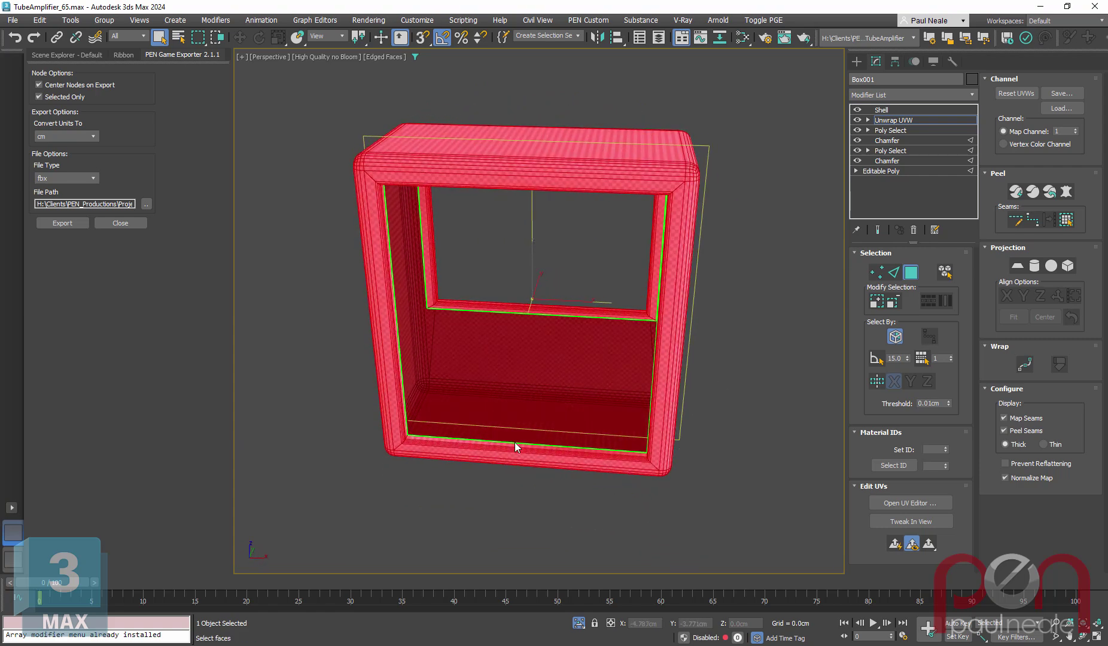
{"action": "middle_click_drag", "start_coordinate": [592, 447], "coordinate": [830, 277], "text": "alt"}
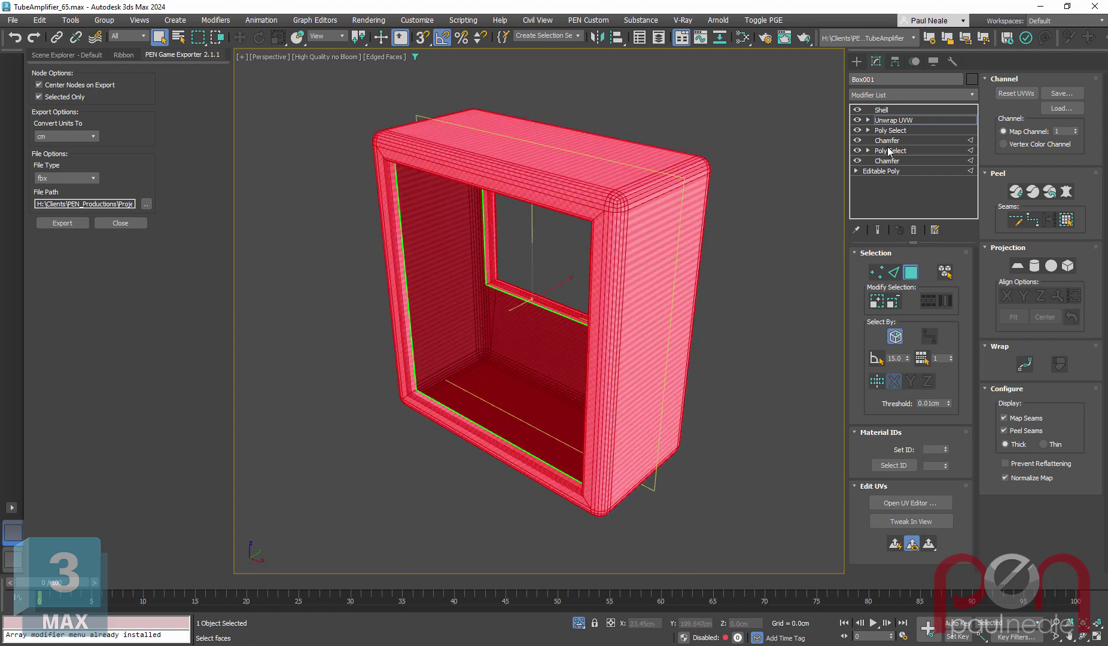
Select the edge loops running through the cabinet's corners that divide its top, bottom and side walls.
{"action": "middle_click_drag", "start_coordinate": [545, 424], "coordinate": [649, 295], "text": "alt"}
{"action": "key", "text": "2"}
{"action": "scroll", "coordinate": [649, 294], "scroll_direction": "up", "scroll_amount": 5}
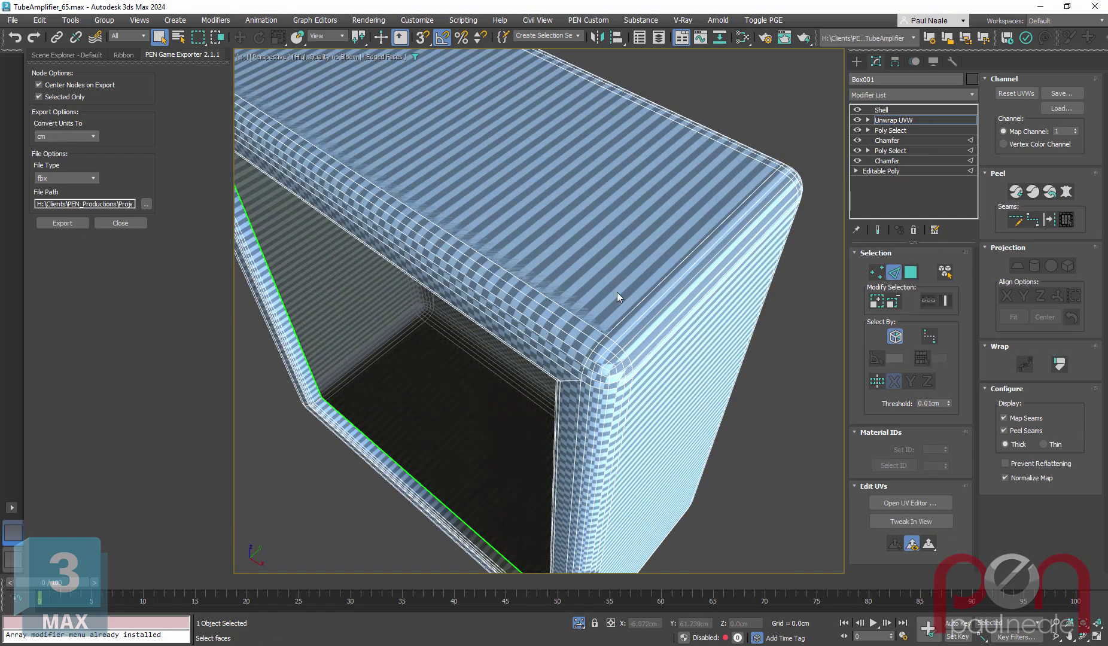
{"action": "left_click", "coordinate": [637, 307]}
{"action": "middle_click_drag", "start_coordinate": [637, 306], "coordinate": [623, 395], "text": "alt"}
{"action": "scroll", "coordinate": [619, 369], "scroll_direction": "down", "scroll_amount": 4}
{"action": "key", "text": "alt+x"}
{"action": "key", "text": "alt+x"}
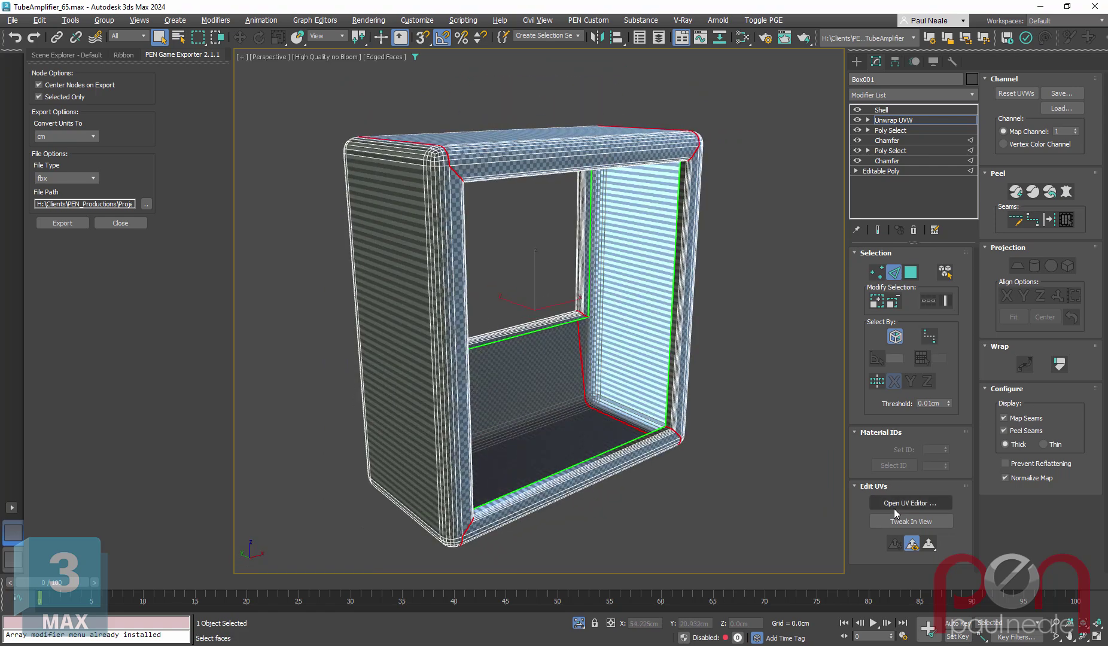
Open the UV editor beside the cabinet and break the UVs along the selected corner edges.
{"action": "left_click", "coordinate": [945, 502]}
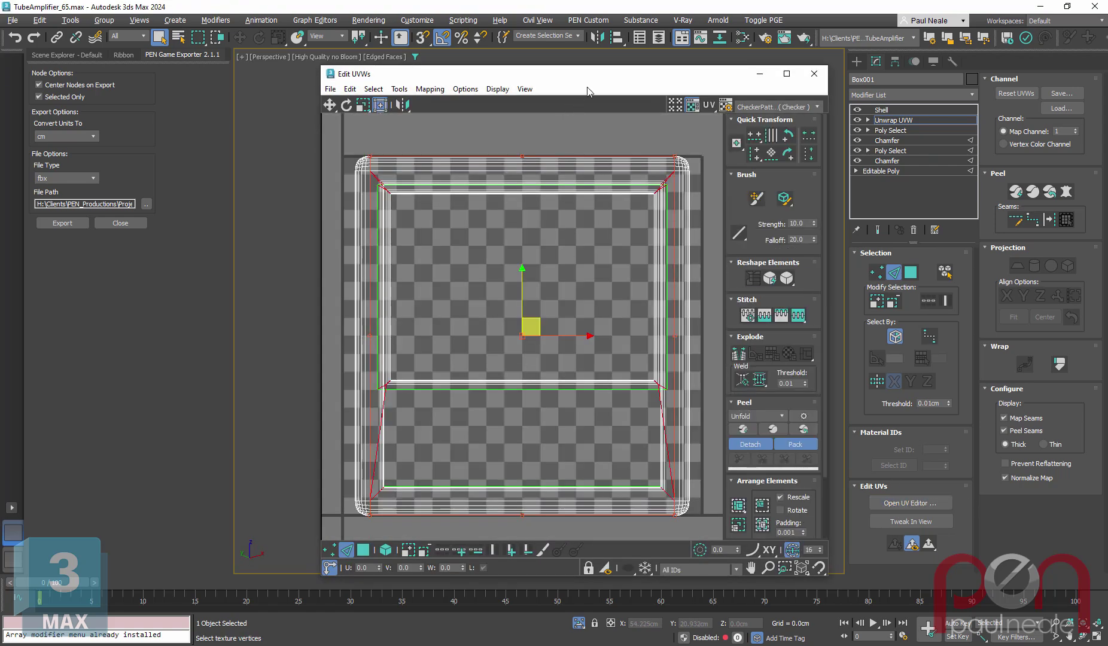
{"action": "left_click_drag", "start_coordinate": [592, 79], "coordinate": [305, 58]}
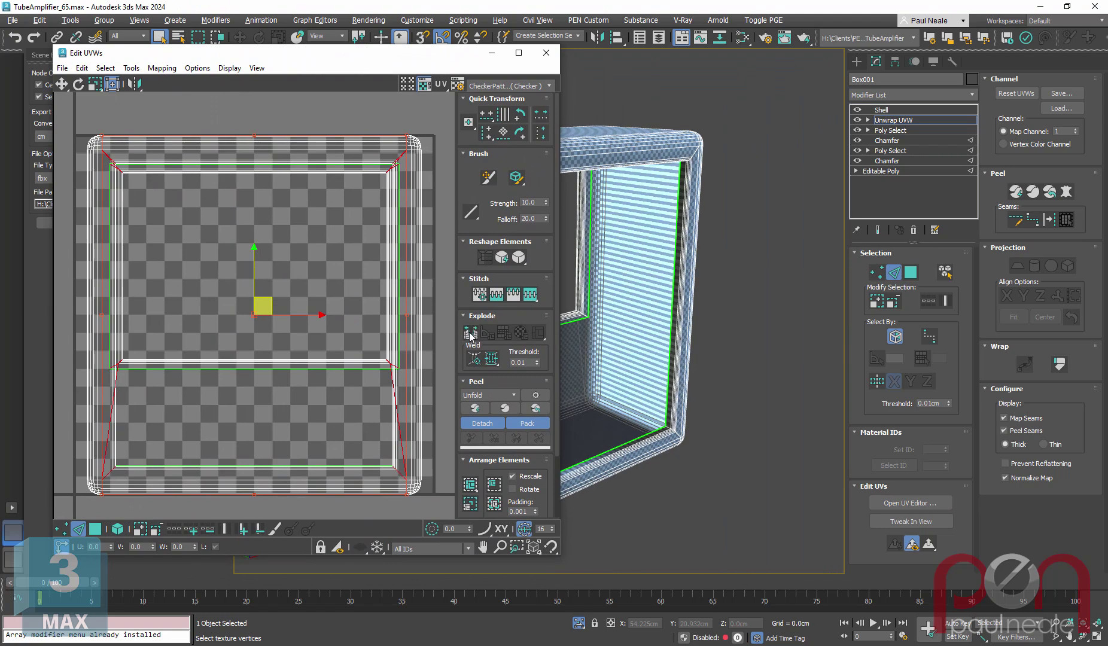
{"action": "middle_click_drag", "start_coordinate": [777, 329], "coordinate": [612, 349], "text": "alt"}
{"action": "scroll", "coordinate": [254, 392], "scroll_direction": "down", "scroll_amount": 4}
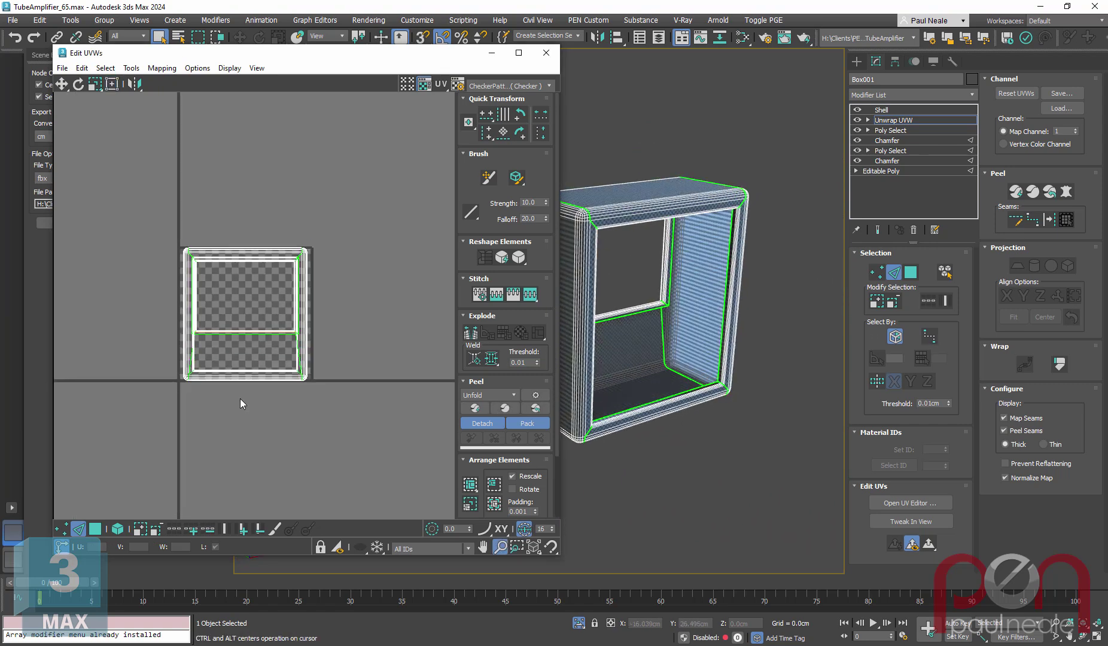
Select all UV polygons, quick peel them into separate flat shells, and pack them with Rotate enabled.
{"action": "middle_click_drag", "start_coordinate": [182, 328], "coordinate": [169, 272]}
{"action": "left_click", "coordinate": [93, 529]}
{"action": "key", "text": "ctrl+a"}
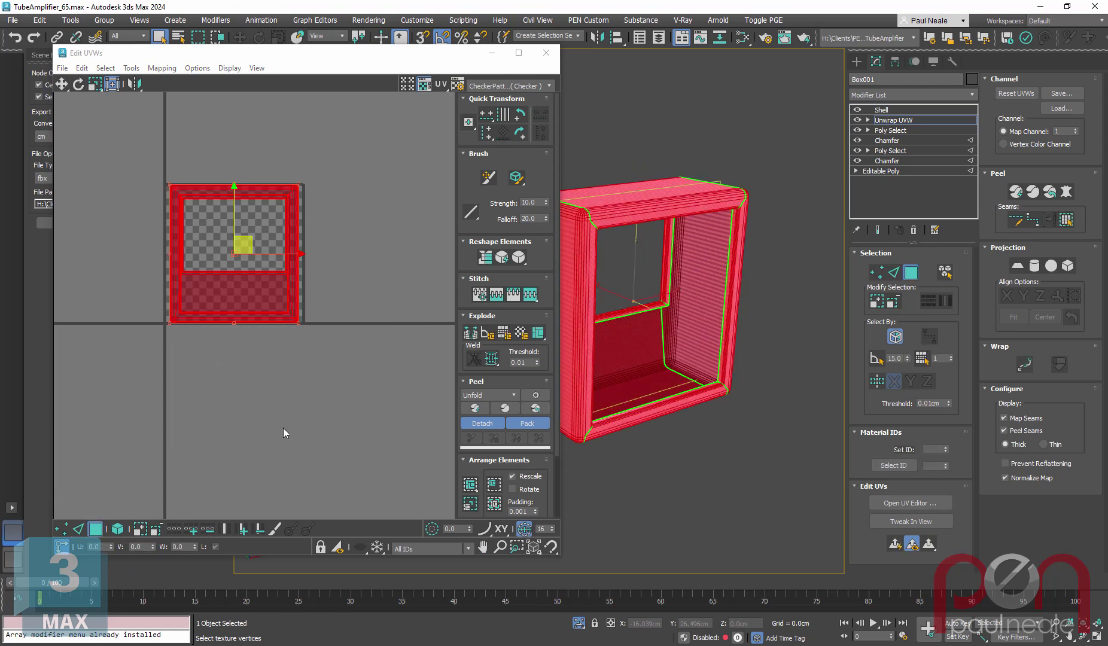
{"action": "left_click", "coordinate": [498, 411]}
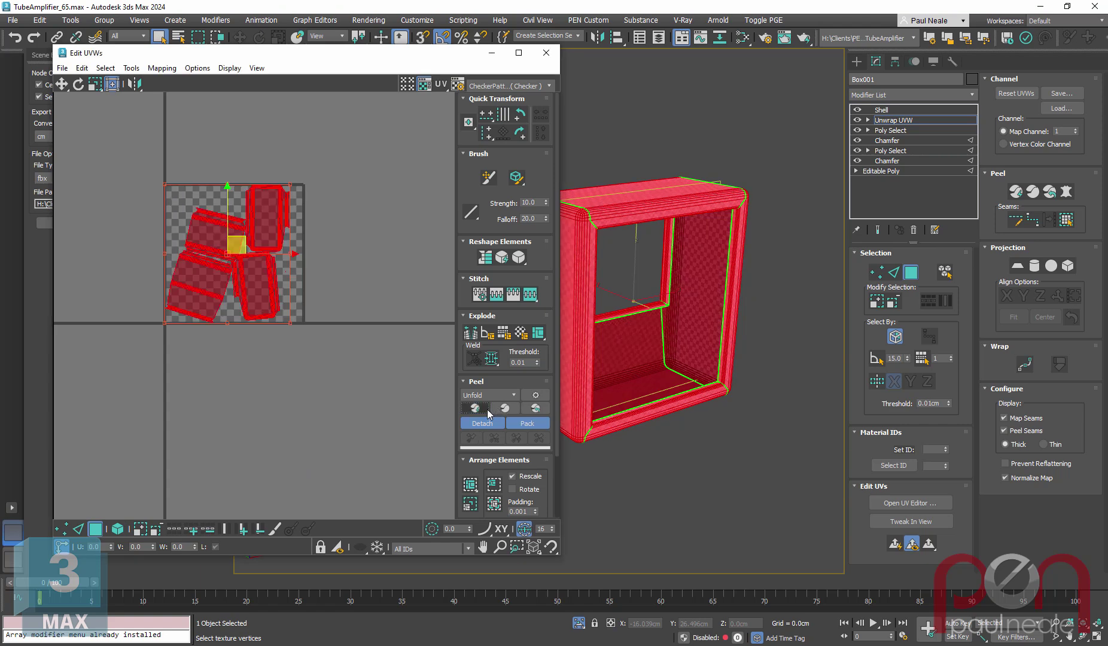
{"action": "scroll", "coordinate": [240, 232], "scroll_direction": "up", "scroll_amount": 2}
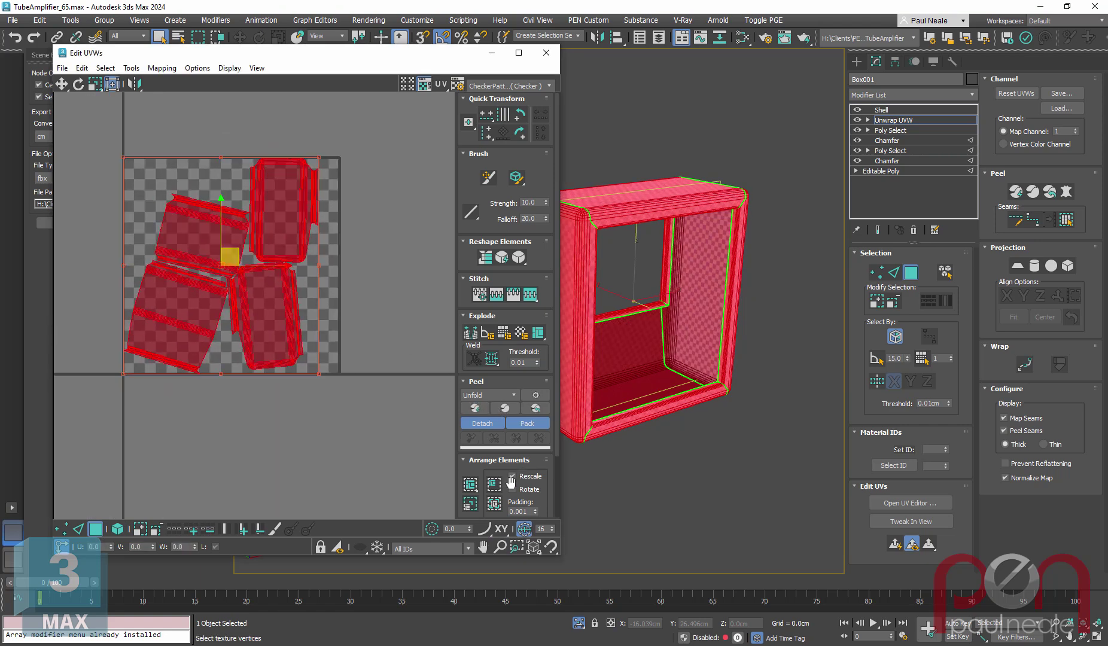
{"action": "left_click", "coordinate": [475, 409]}
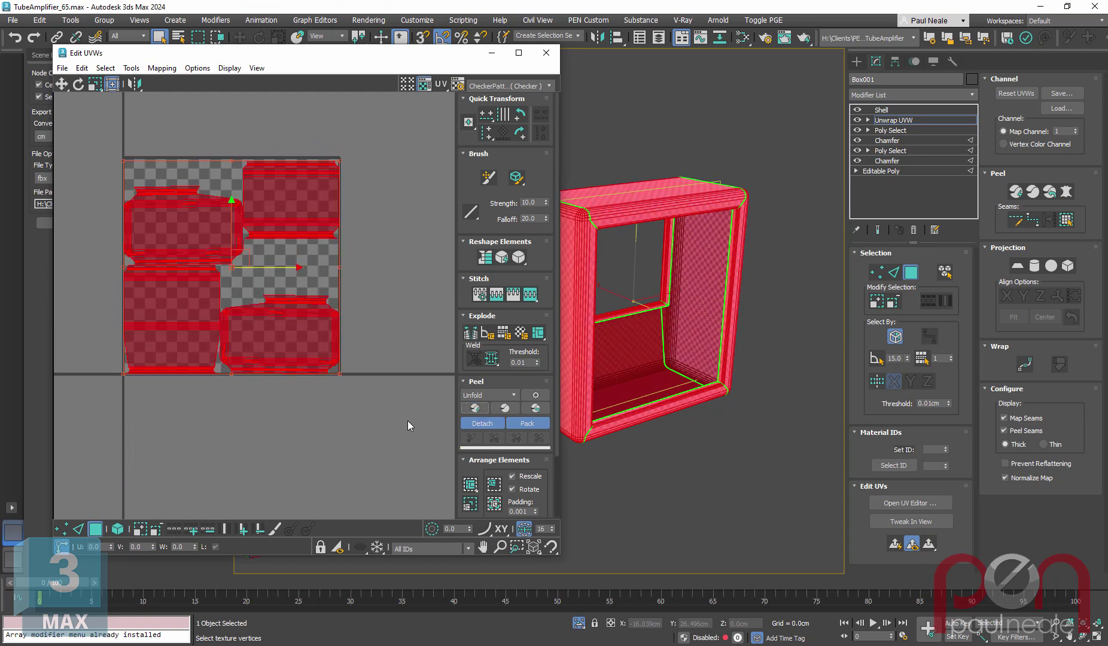
Clear the polygon selection and inspect the checker pattern on the unwrapped cabinet walls up close.
{"action": "middle_click_drag", "start_coordinate": [721, 347], "coordinate": [721, 270], "text": "alt"}
{"action": "scroll", "coordinate": [684, 286], "scroll_direction": "up", "scroll_amount": 4}
{"action": "left_click", "coordinate": [799, 392]}
{"action": "scroll", "coordinate": [799, 392], "scroll_direction": "down", "scroll_amount": 4}
Add a second Unwrap UVW modifier above the Shell at the top of the cabinet's modifier stack.
{"action": "left_click", "coordinate": [891, 110]}
{"action": "middle_click_drag", "start_coordinate": [666, 360], "coordinate": [627, 363]}
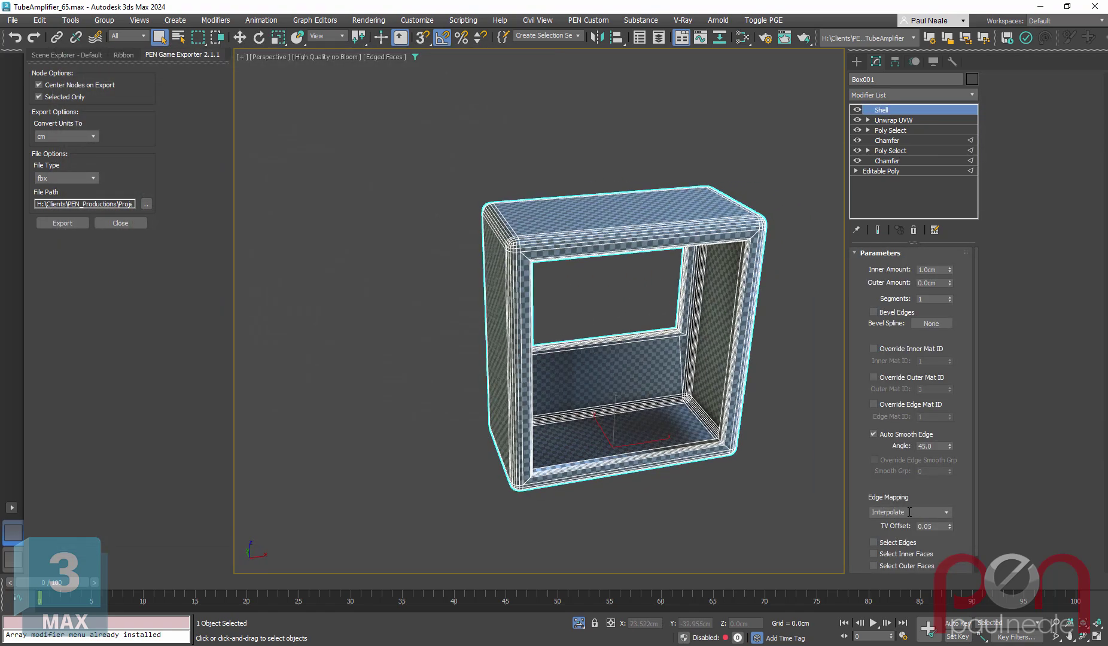
{"action": "middle_click_drag", "start_coordinate": [701, 348], "coordinate": [670, 328], "text": "alt"}
{"action": "type", "text": "xunwr"}
{"action": "type", "text": "p"}
{"action": "key", "text": "Return"}
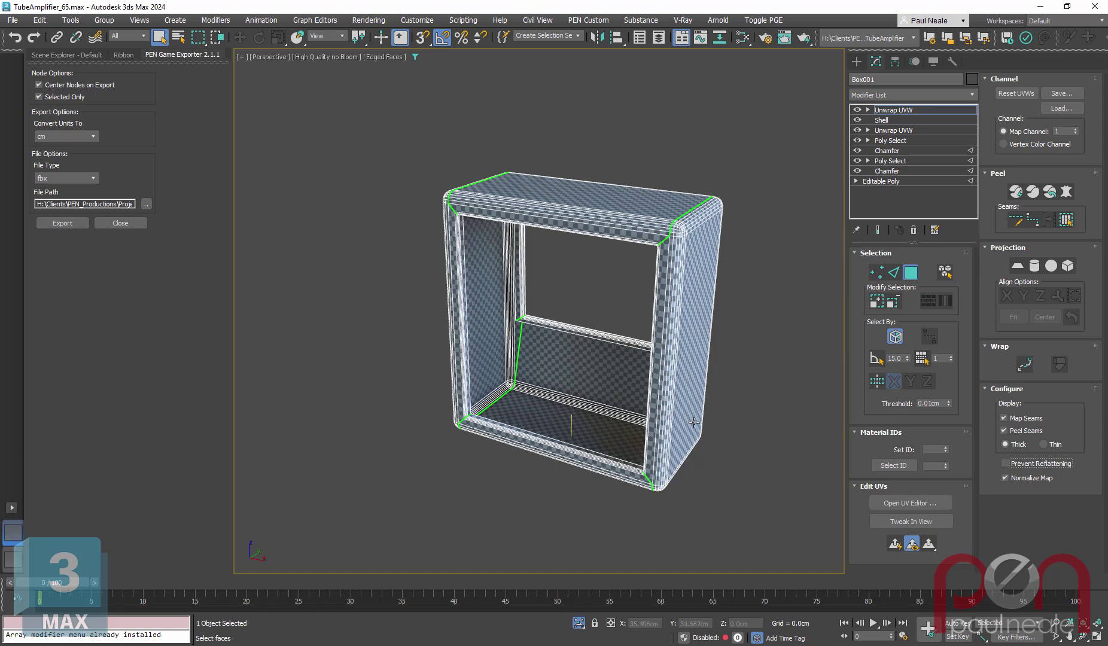
Inspect the UV seams and checker pattern on the cabinet's interior walls and around the rear opening.
{"action": "mouse_move", "coordinate": [757, 382]}
{"action": "middle_mouse_down", "text": "alt"}
{"action": "mouse_move", "coordinate": [695, 246]}
{"action": "mouse_move", "coordinate": [705, 365]}
{"action": "mouse_move", "coordinate": [694, 382]}
{"action": "mouse_move", "coordinate": [686, 368]}
{"action": "mouse_move", "coordinate": [739, 373]}
{"action": "mouse_move", "coordinate": [713, 345]}
{"action": "mouse_move", "coordinate": [737, 333]}
{"action": "mouse_move", "coordinate": [725, 313]}
{"action": "mouse_move", "coordinate": [700, 362]}
{"action": "mouse_move", "coordinate": [682, 353]}
{"action": "middle_mouse_up", "text": "alt"}
{"action": "scroll", "coordinate": [684, 354], "scroll_direction": "up", "scroll_amount": 3}
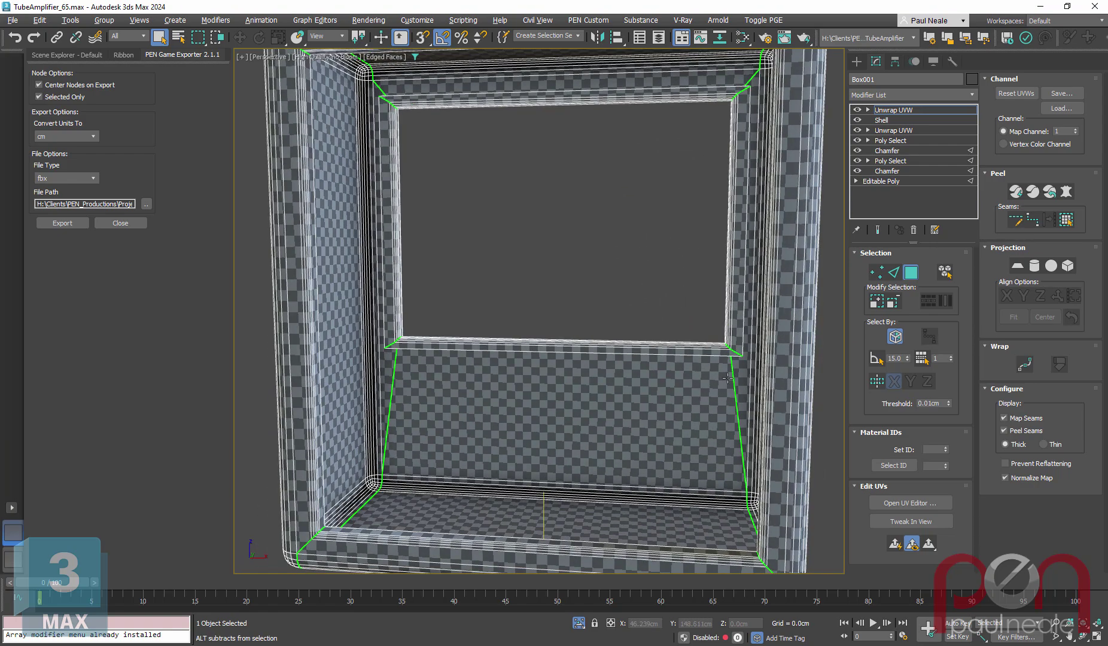
{"action": "scroll", "coordinate": [732, 376], "scroll_direction": "up", "scroll_amount": 5}
{"action": "scroll", "coordinate": [742, 380], "scroll_direction": "down", "scroll_amount": 4}
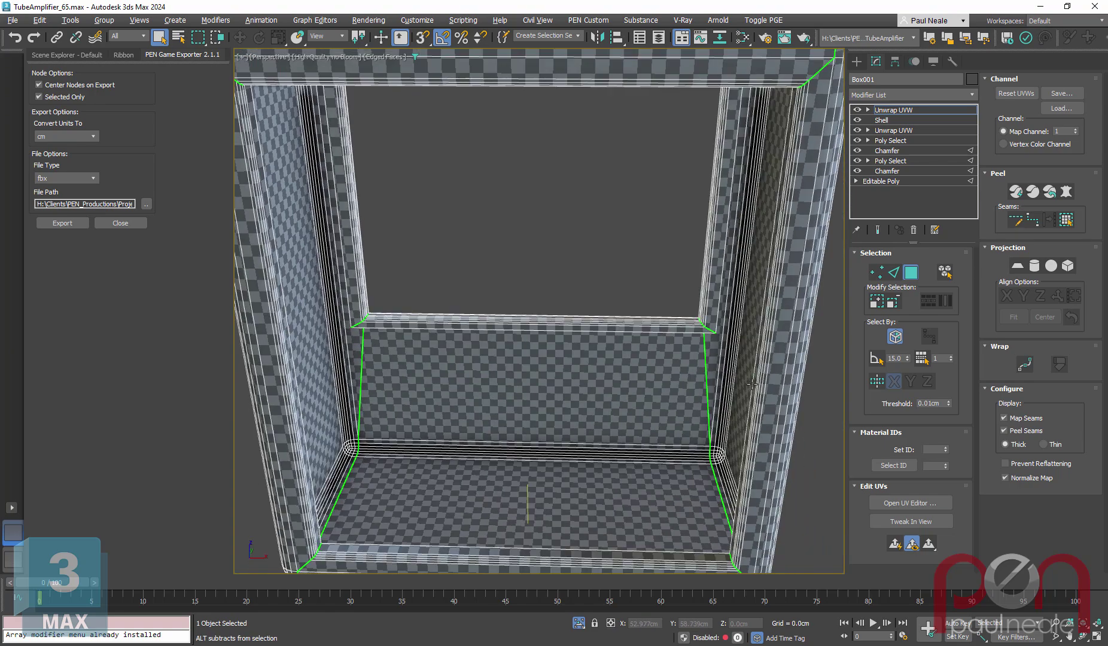
Open the UV editor and move overlapping cabinet shells apart by element, checking which inner and outer walls they belong to.
{"action": "scroll", "coordinate": [753, 385], "scroll_direction": "down", "scroll_amount": 8}
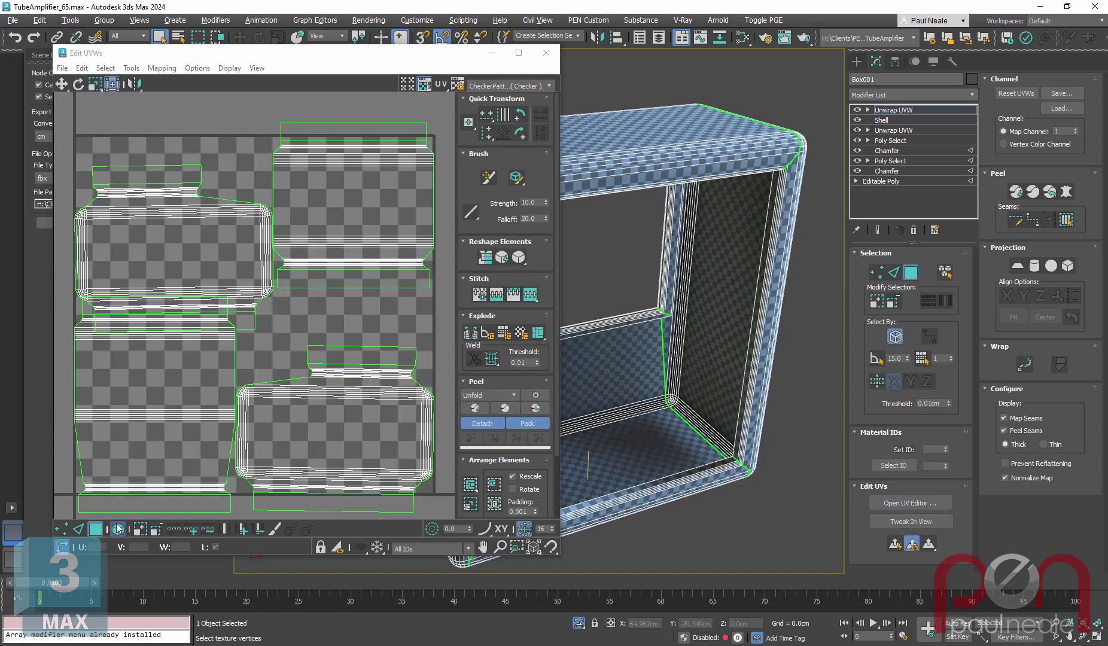
{"action": "scroll", "coordinate": [285, 363], "scroll_direction": "down", "scroll_amount": 5}
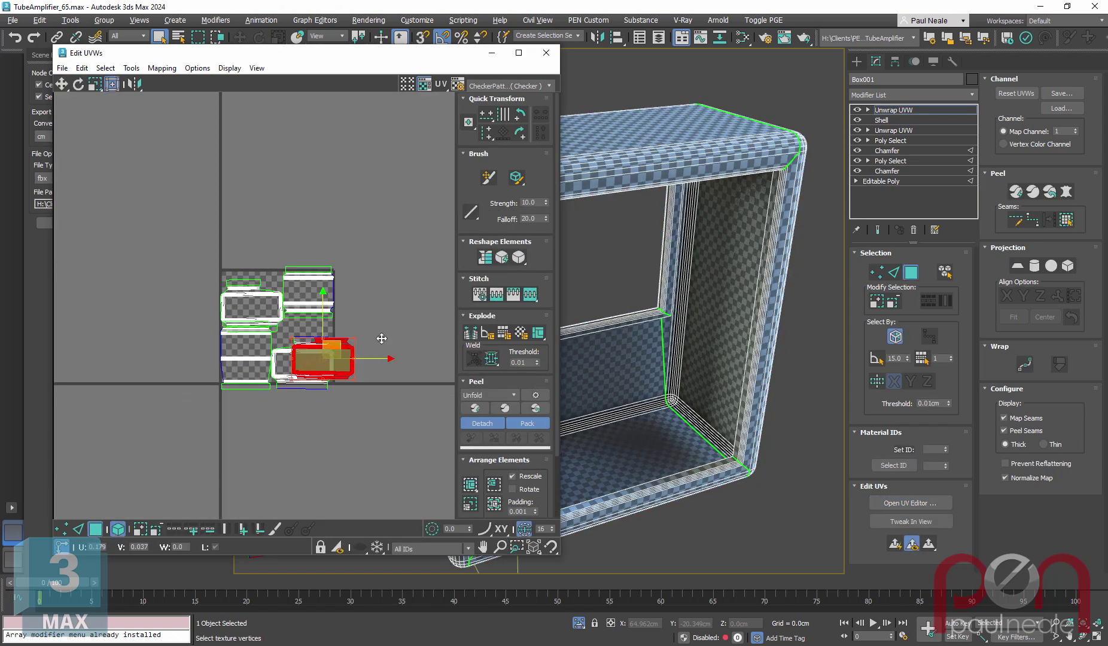
{"action": "left_click_drag", "start_coordinate": [315, 276], "coordinate": [360, 226]}
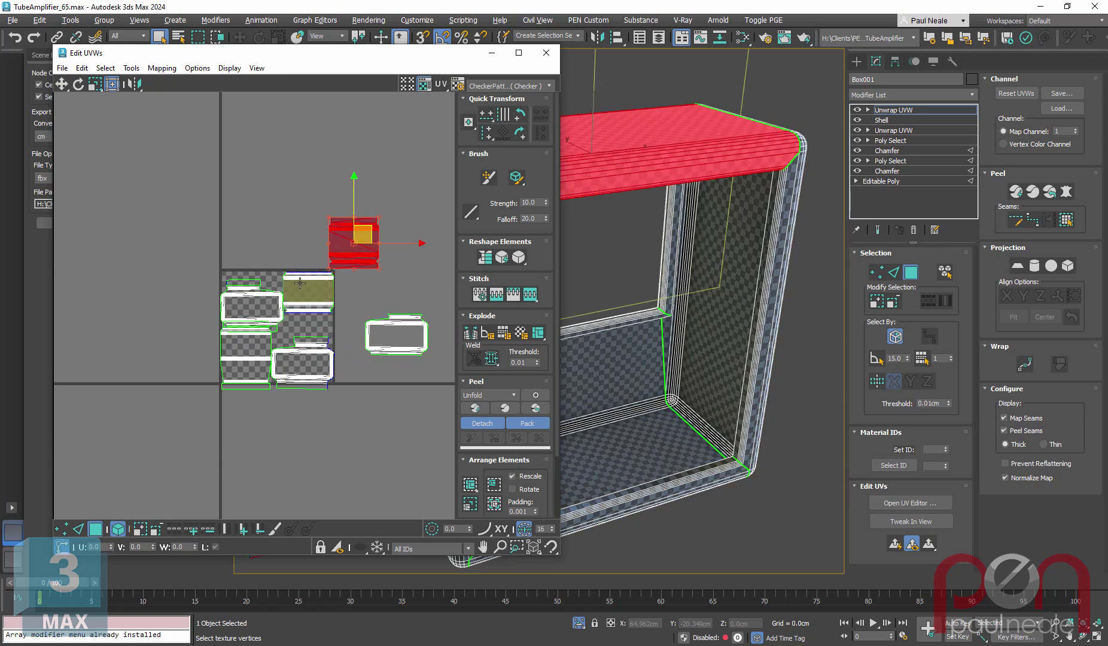
{"action": "middle_click_drag", "start_coordinate": [688, 269], "coordinate": [752, 156], "text": "alt"}
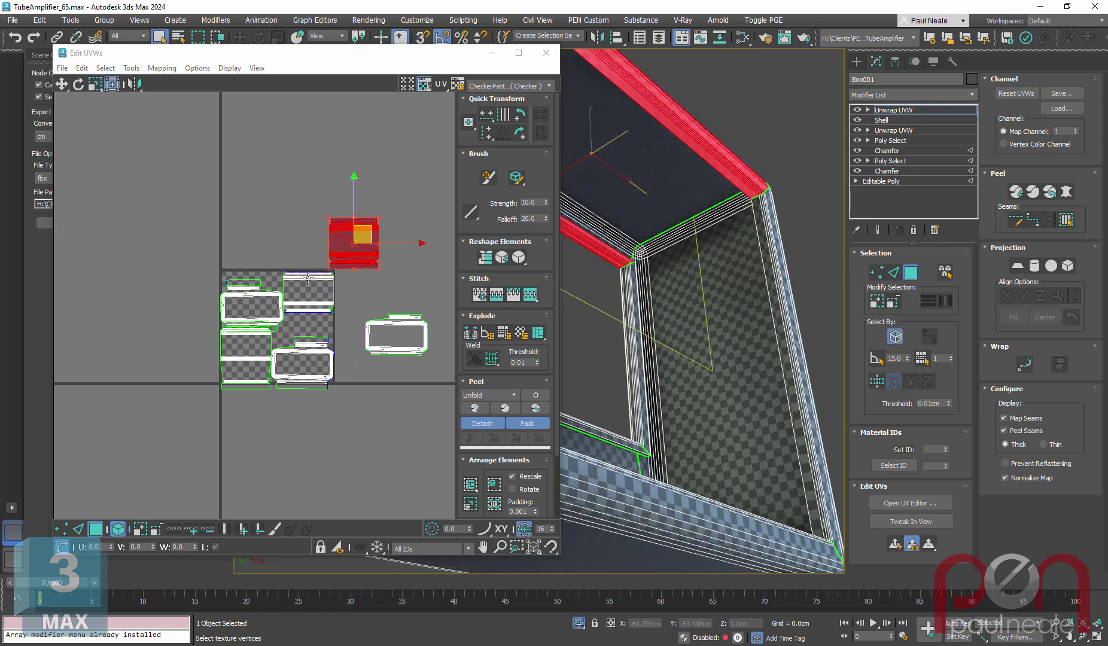
{"action": "left_click_drag", "start_coordinate": [307, 278], "coordinate": [272, 181]}
{"action": "middle_click_drag", "start_coordinate": [411, 278], "coordinate": [380, 274]}
{"action": "middle_click_drag", "start_coordinate": [793, 375], "coordinate": [604, 359], "text": "alt"}
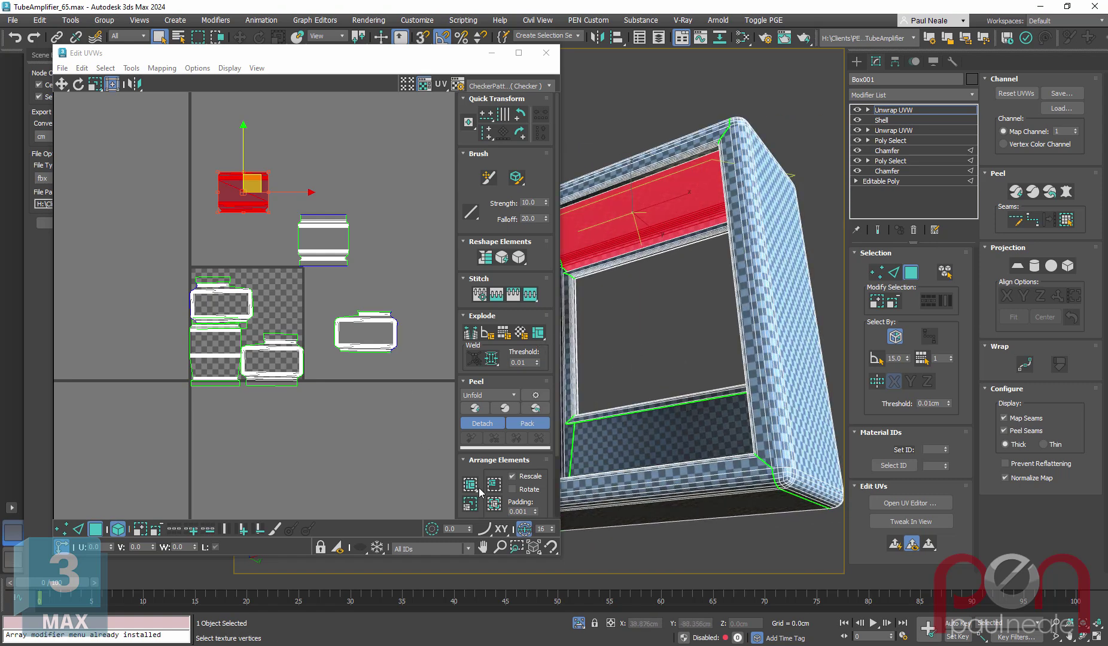
Pack all the cabinet's UV shells with Rotate enabled and quick peel them into a flat, non-overlapping layout.
{"action": "left_click", "coordinate": [475, 408]}
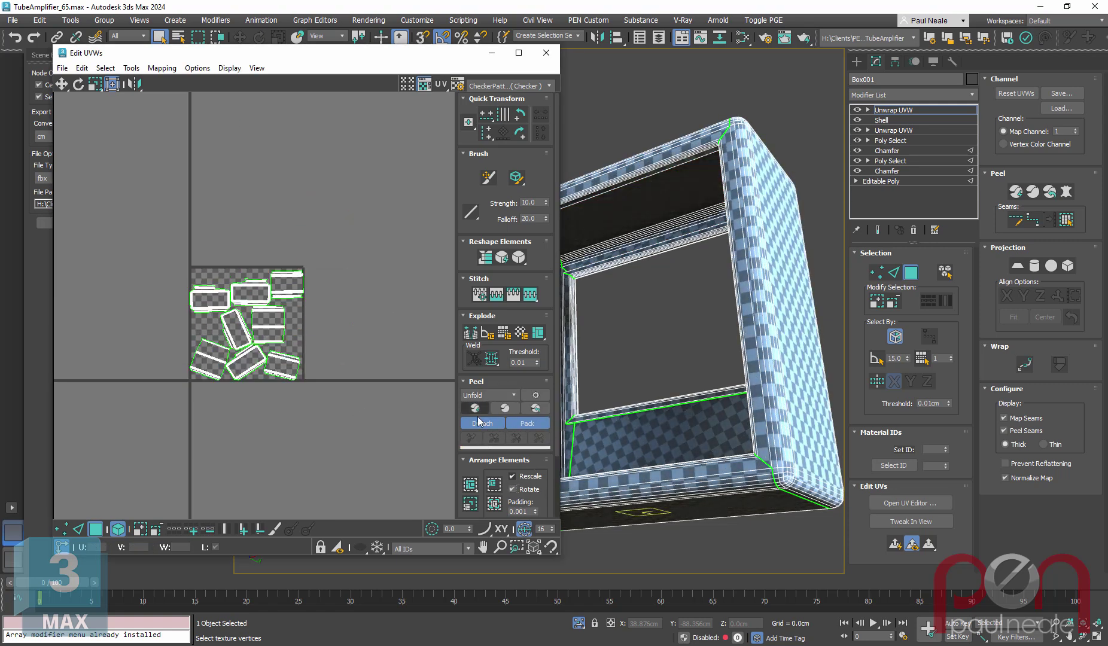
{"action": "left_click", "coordinate": [478, 409]}
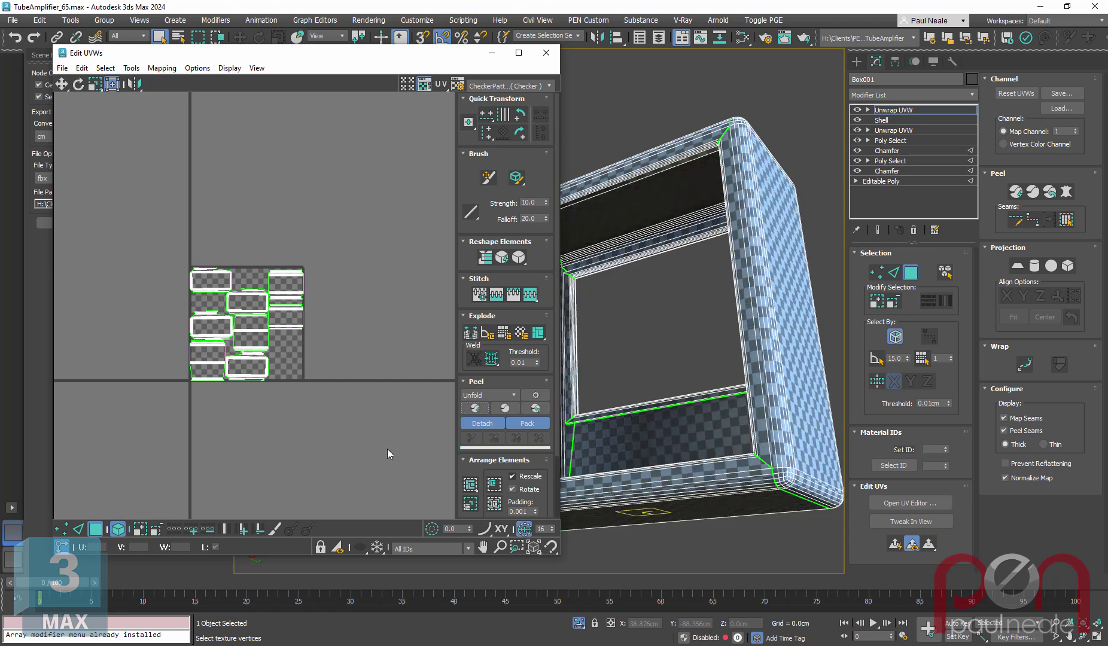
{"action": "scroll", "coordinate": [238, 319], "scroll_direction": "up", "scroll_amount": 5}
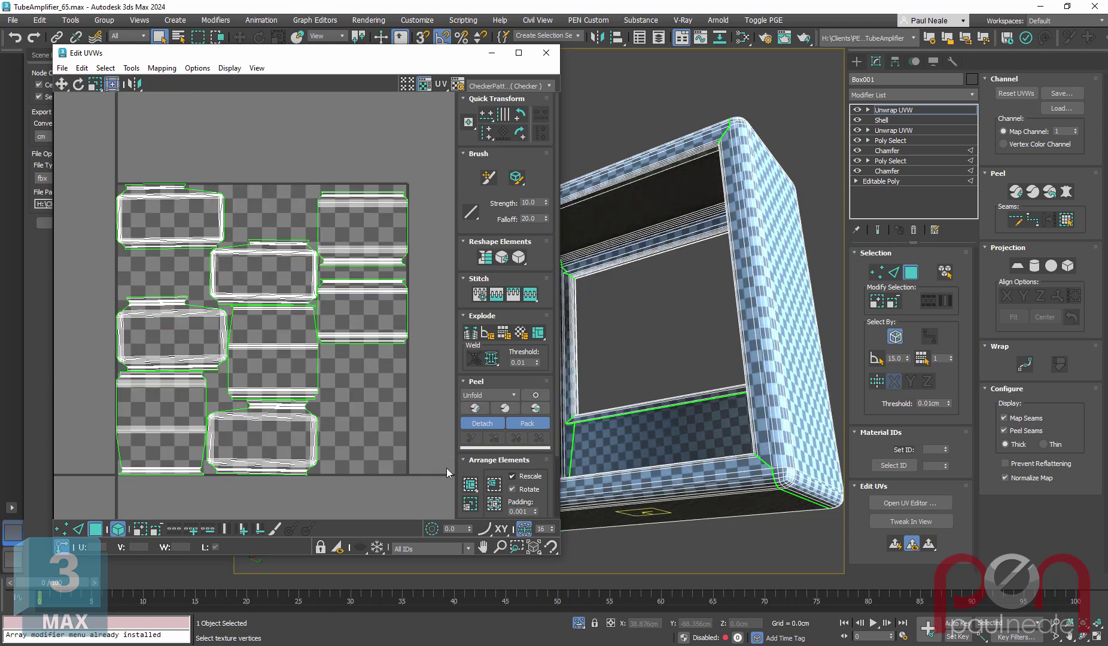
Examine the checker pattern and seams across the cabinet's outer walls and rounded edges.
{"action": "middle_click_drag", "start_coordinate": [682, 375], "coordinate": [567, 461], "text": "alt"}
{"action": "scroll", "coordinate": [676, 413], "scroll_direction": "down", "scroll_amount": 4}
{"action": "scroll", "coordinate": [727, 421], "scroll_direction": "up", "scroll_amount": 3}
{"action": "middle_click_drag", "start_coordinate": [727, 421], "coordinate": [663, 384]}
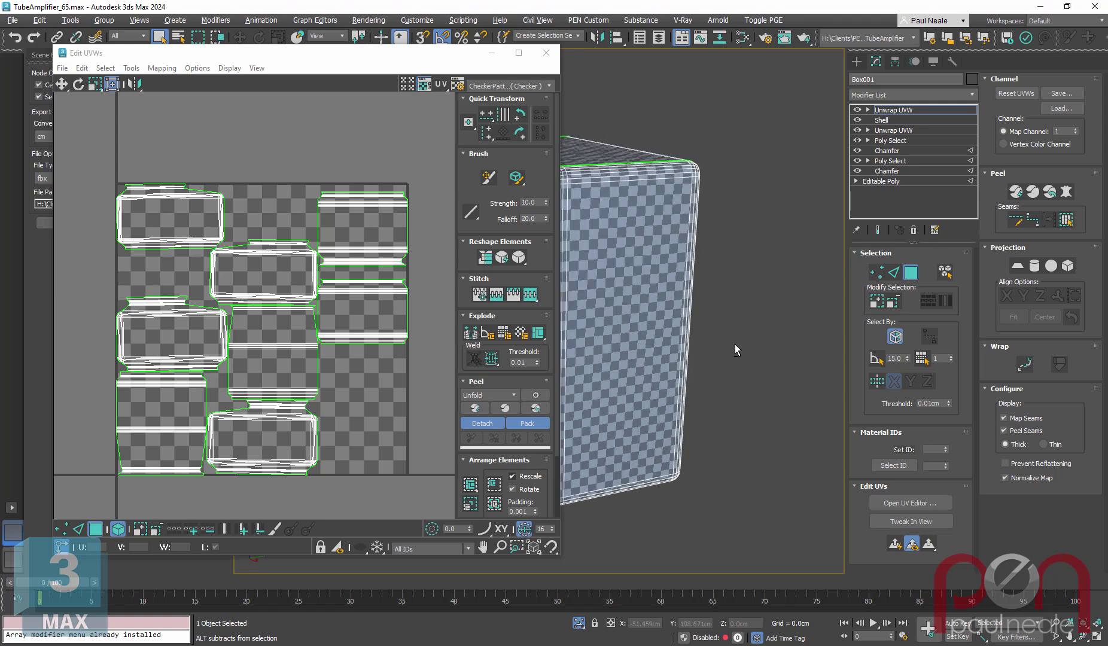
{"action": "middle_click_drag", "start_coordinate": [721, 354], "coordinate": [706, 323], "text": "alt"}
{"action": "middle_click_drag", "start_coordinate": [652, 294], "coordinate": [683, 379], "text": "alt"}
Exit isolation to bring back the full amplifier and check the cabinet's checker scale against the other parts.
{"action": "key", "text": "alt+q"}
{"action": "scroll", "coordinate": [647, 375], "scroll_direction": "down", "scroll_amount": 3}
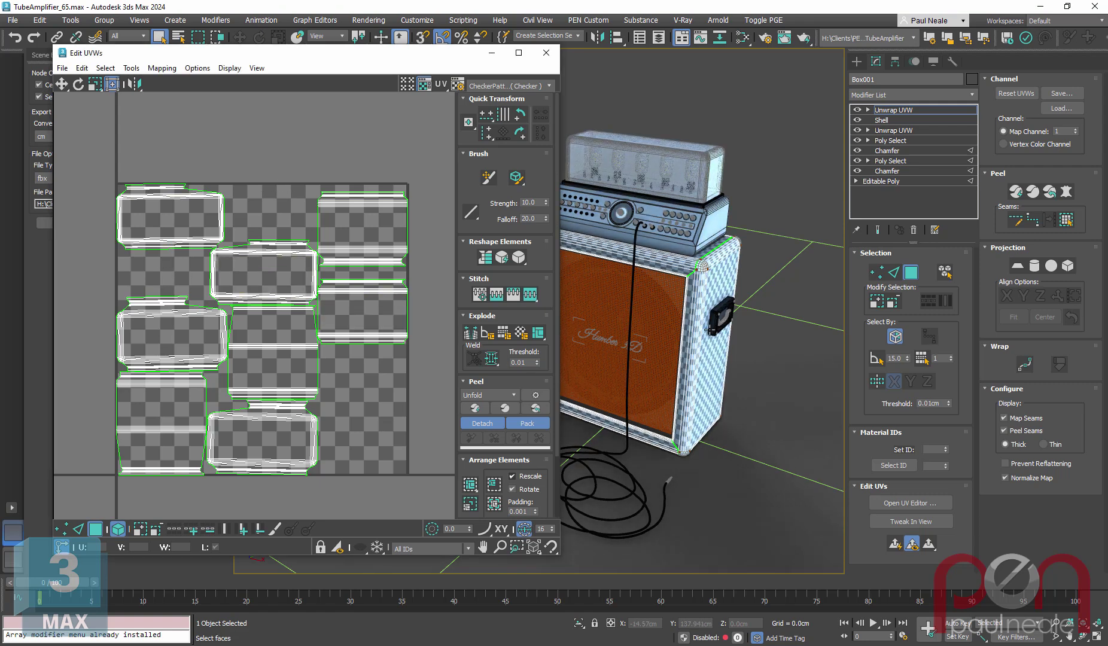
{"action": "middle_click_drag", "start_coordinate": [747, 372], "coordinate": [831, 356], "text": "alt"}
{"action": "middle_click_drag", "start_coordinate": [752, 350], "coordinate": [737, 391], "text": "alt"}
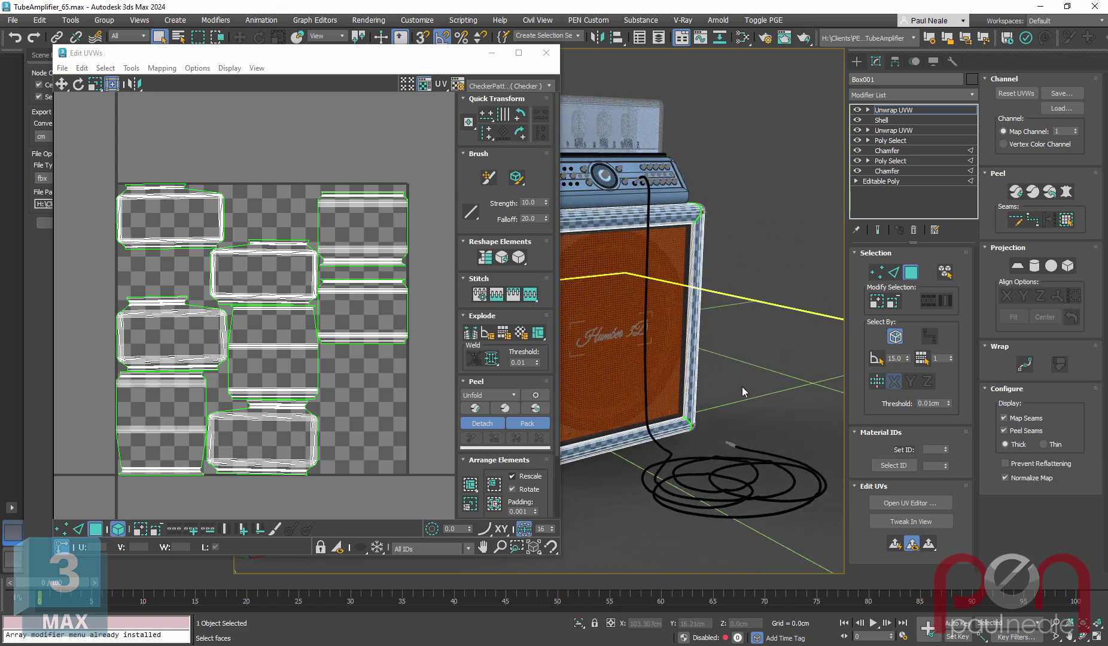